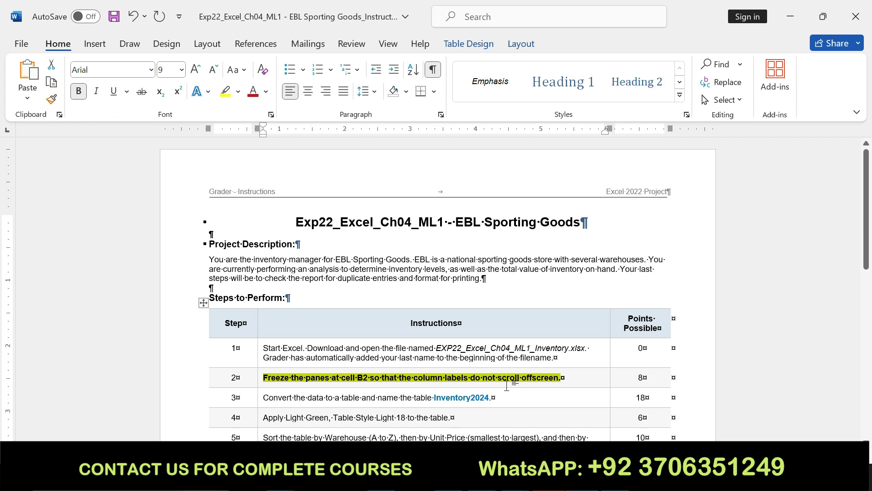
Undo the bold and highlighting on instruction 2, and make instruction 3 about the Inventory2024 table bold with yellow highlighting
key("ctrl+z")
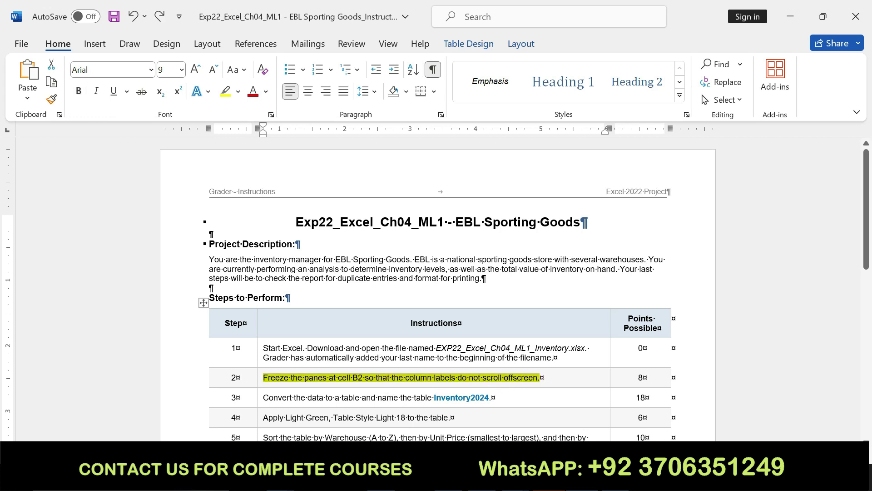
key("ctrl+z")
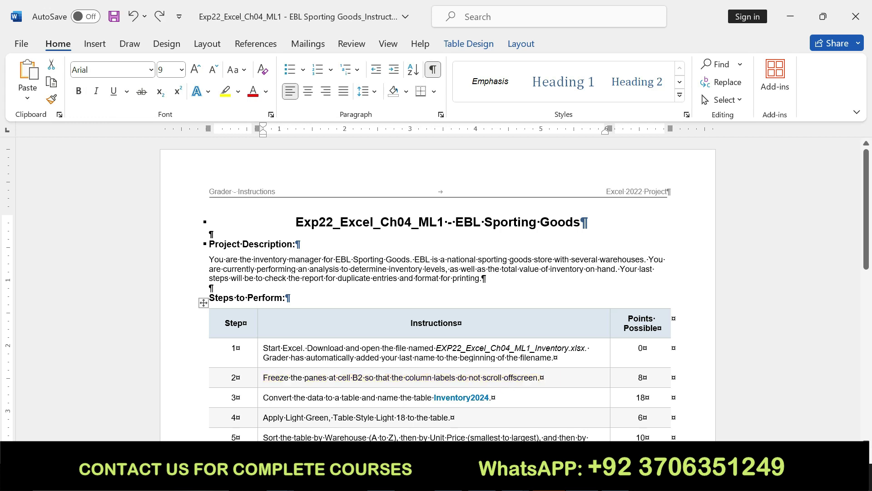
left_click_drag(264, 398, 487, 399)
left_click(492, 375)
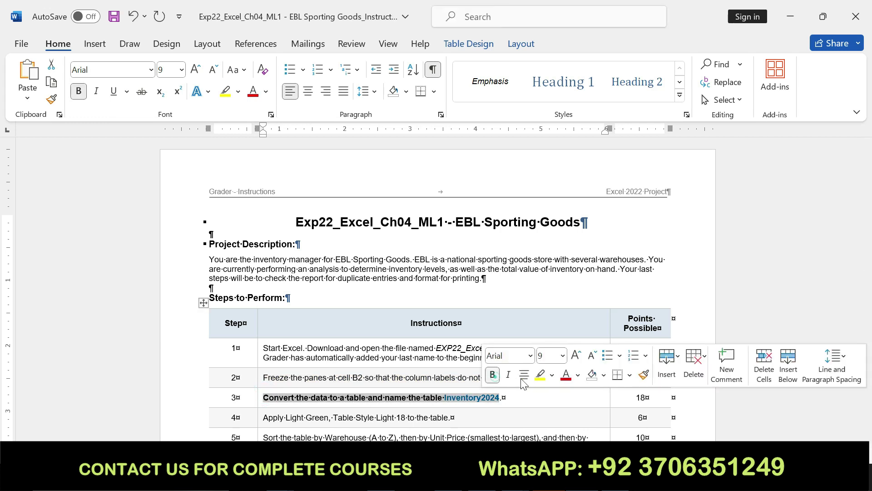
left_click(538, 375)
left_click_drag(263, 397, 500, 398)
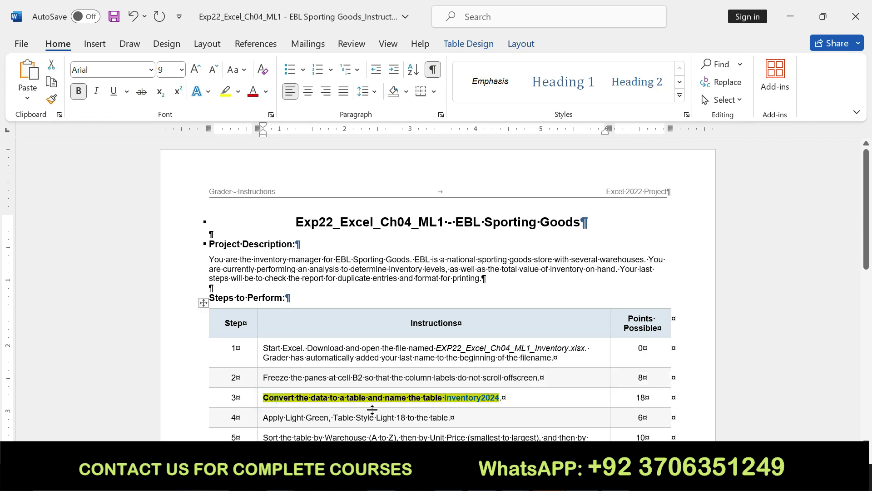
left_click_drag(448, 404, 503, 402)
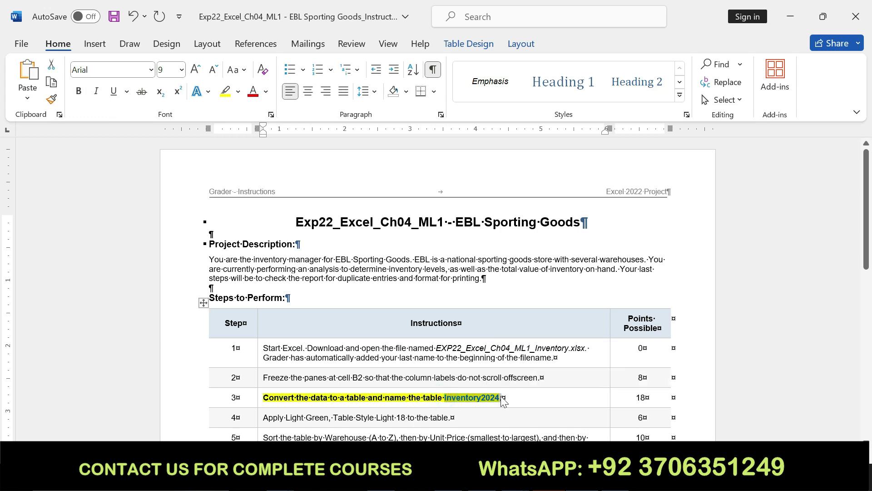
key("shift+Left")
key("ctrl+b")
Switch to Excel and convert the inventory data in A1:G80 to a table with headers
key("alt+Tab")
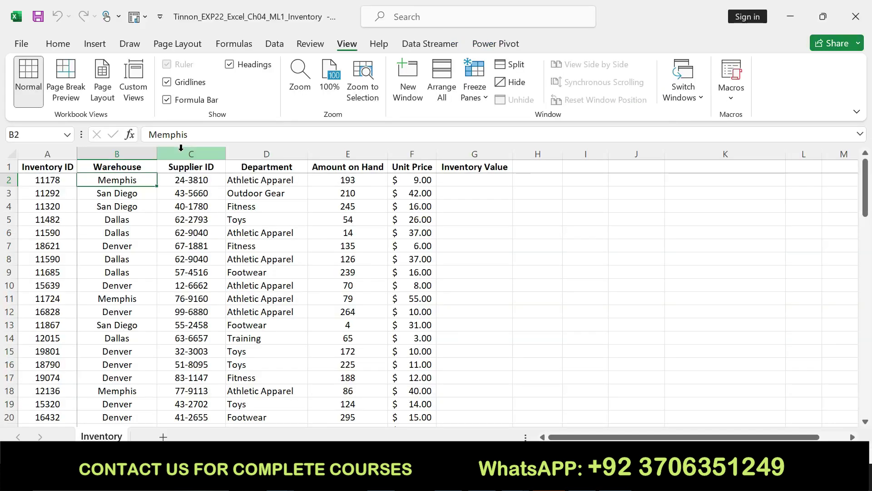
left_click(89, 47)
left_click(127, 69)
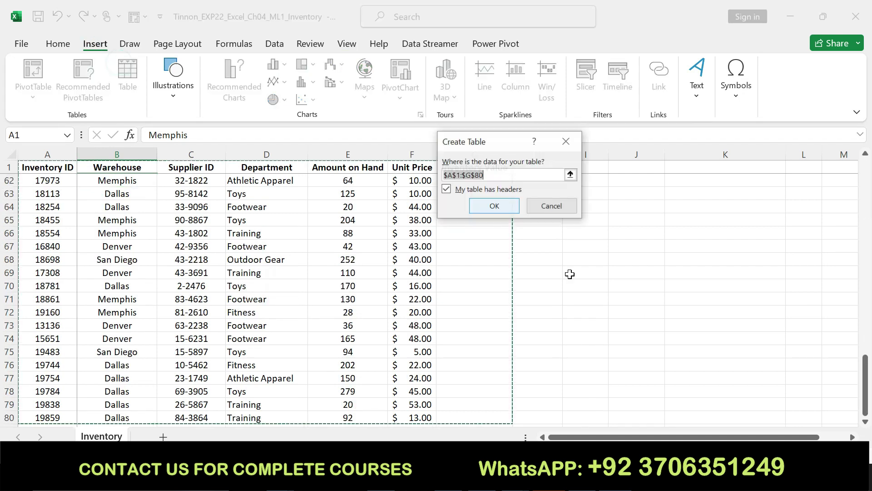
left_click(494, 206)
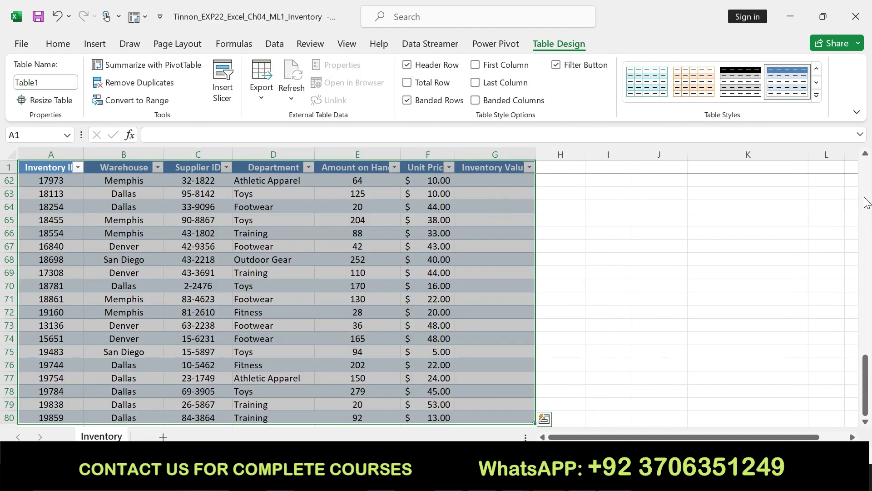
left_click(867, 189)
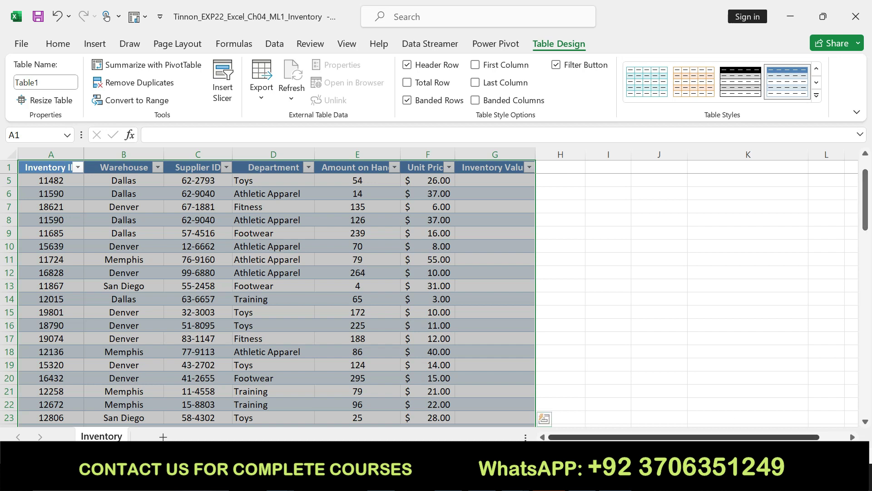
Check instruction 3 in Word, return to Excel and name the new table Inventory2024
key("alt+Tab")
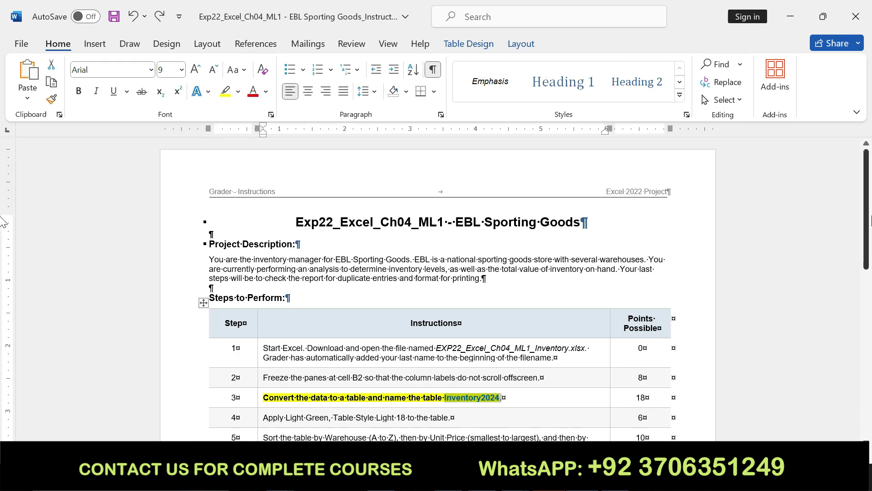
scroll(2, 229, "down", 1)
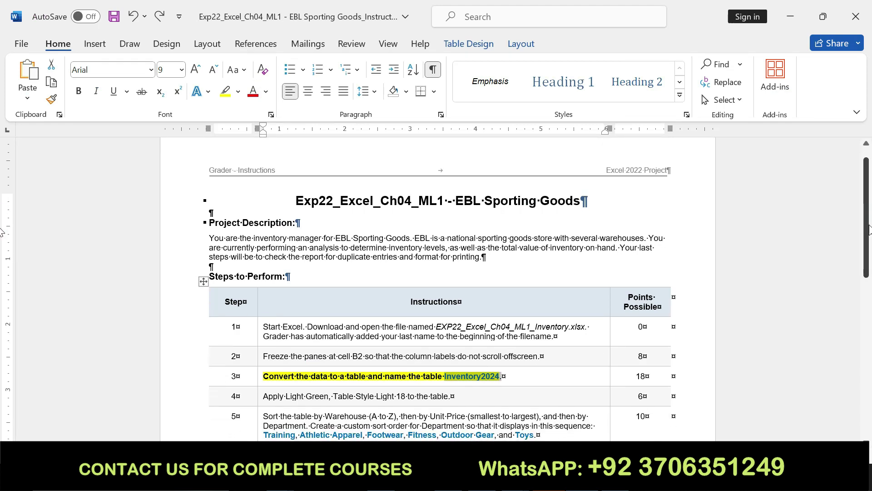
key("alt+Tab")
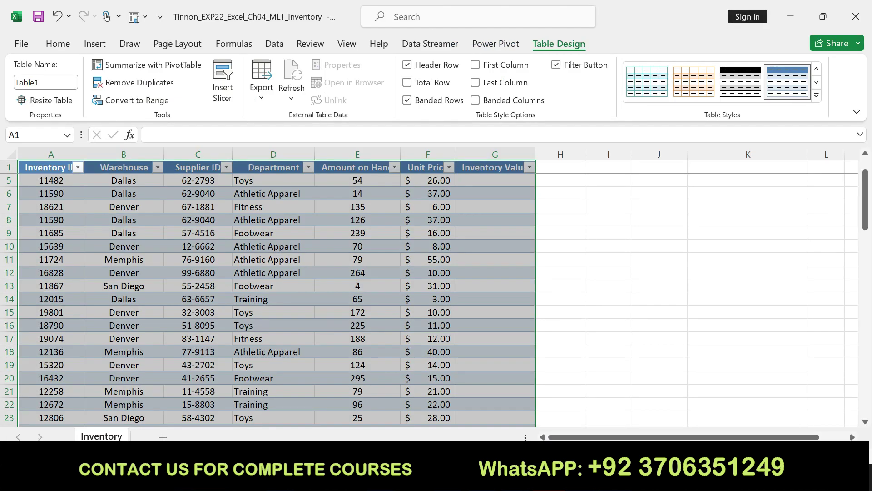
left_click(45, 82)
type("Inventory2024.")
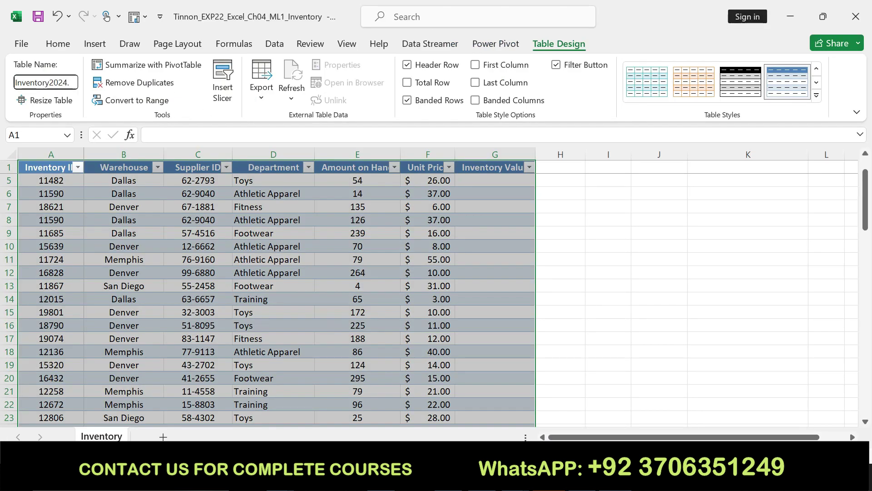
key("BackSpace")
key("Return")
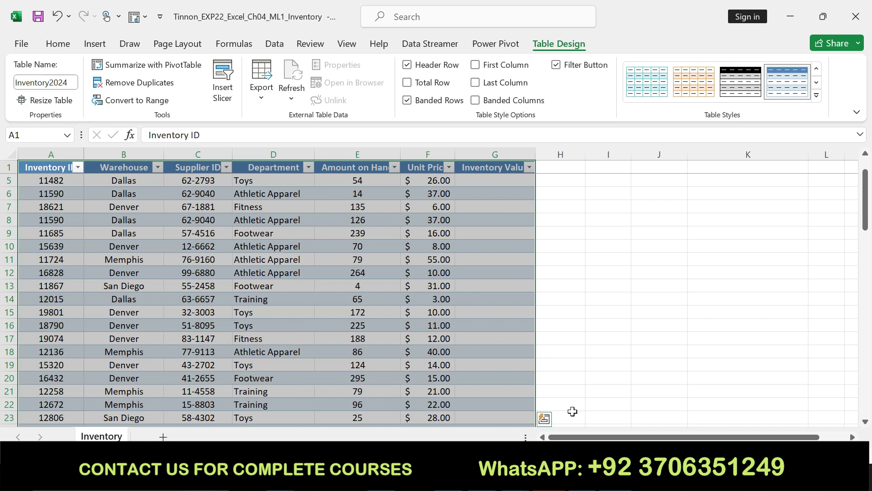
Switch to Word, undo the highlighting on instruction 3, and make instruction 4 about the table style bold with yellow highlighting
key("alt+Tab")
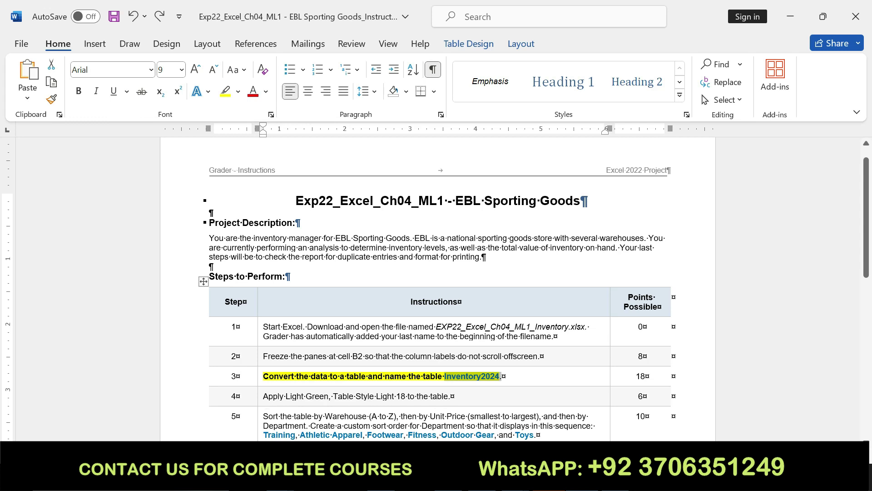
key("Delete")
key("ctrl+z")
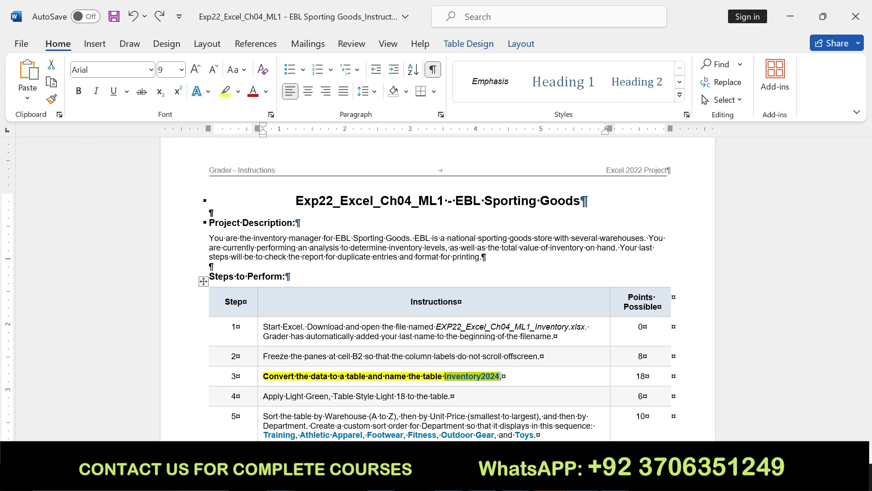
key("ctrl+z")
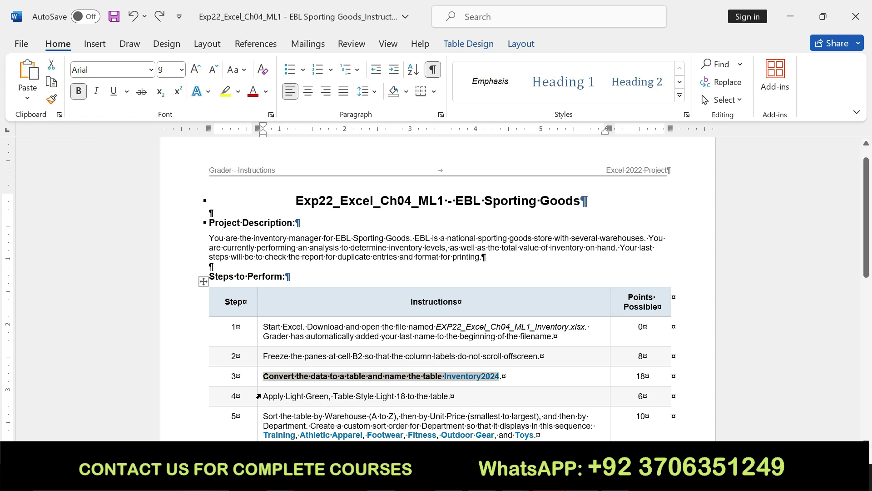
left_click_drag(263, 397, 450, 397)
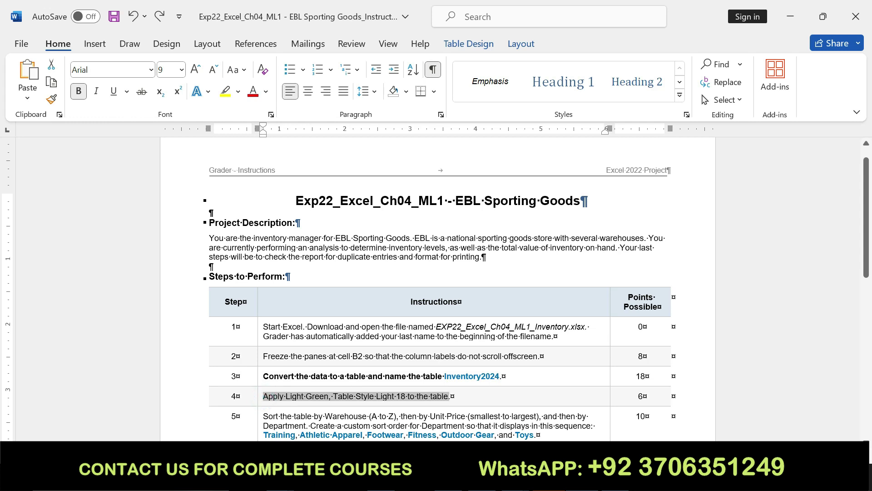
left_click(464, 369)
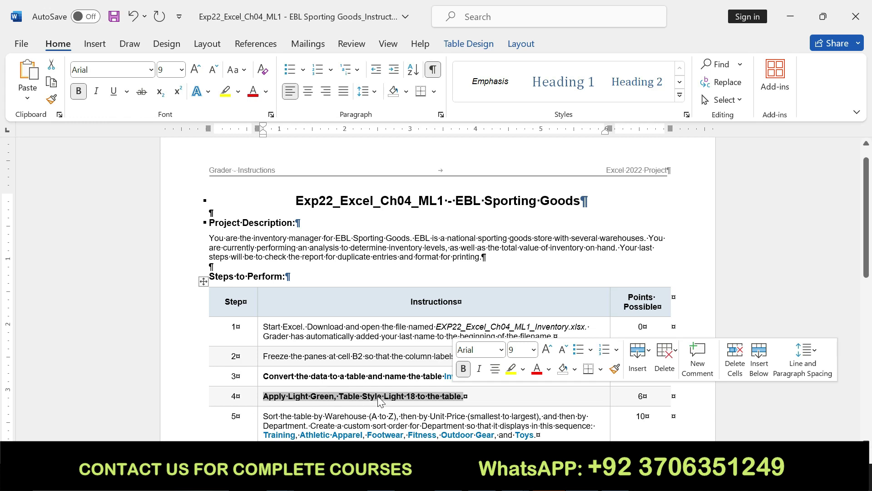
left_click(510, 369)
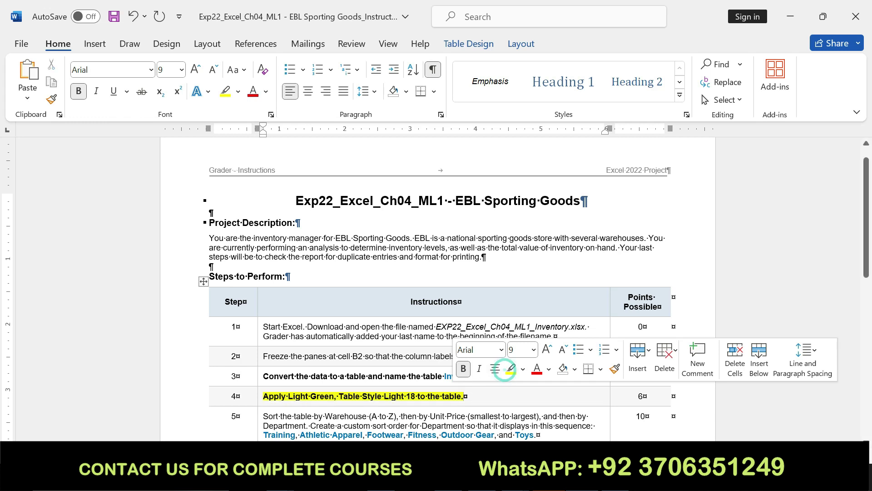
left_click_drag(263, 396, 464, 395)
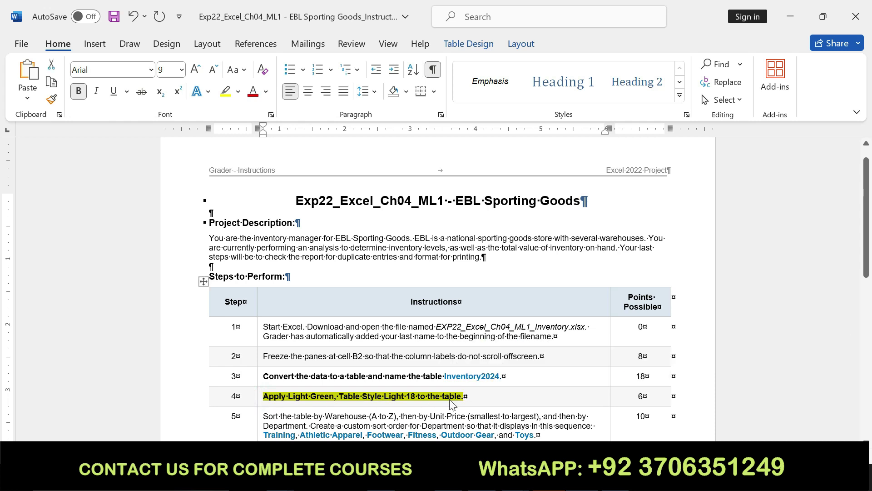
Switch to Excel and apply Light Green, Table Style Light 18 to the Inventory2024 table
key("alt+Tab")
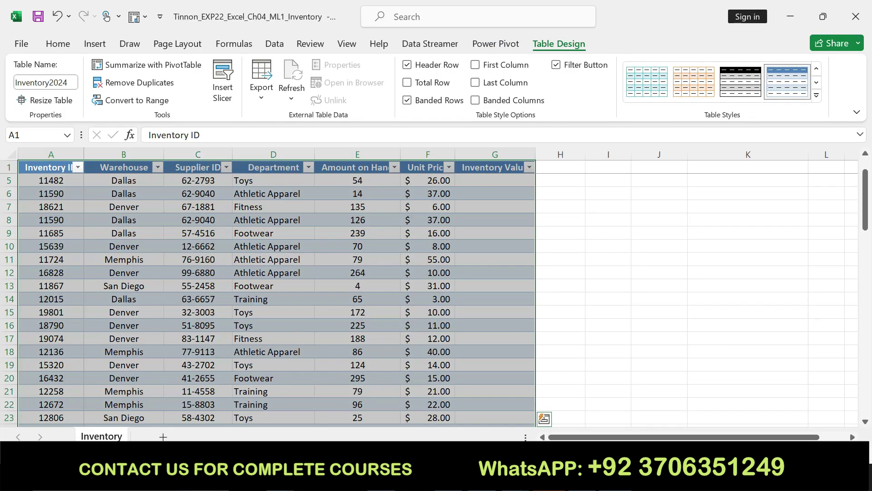
left_click(817, 95)
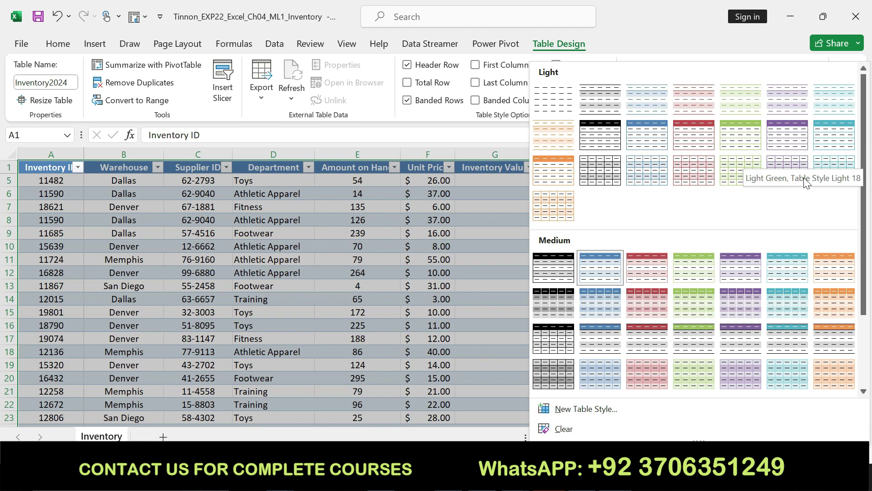
left_click(734, 171)
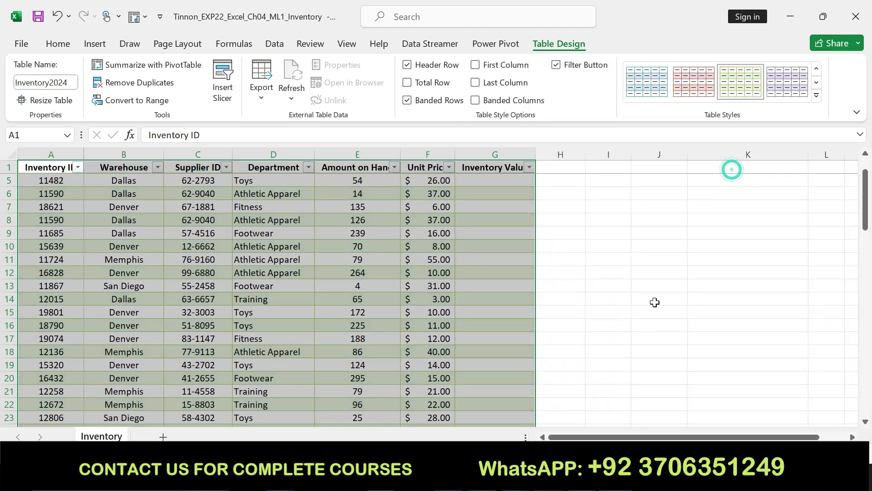
Switch to Word, clear the highlighting on instruction 4, and make instruction 5 about sorting bold with yellow highlighting
key("alt+Tab")
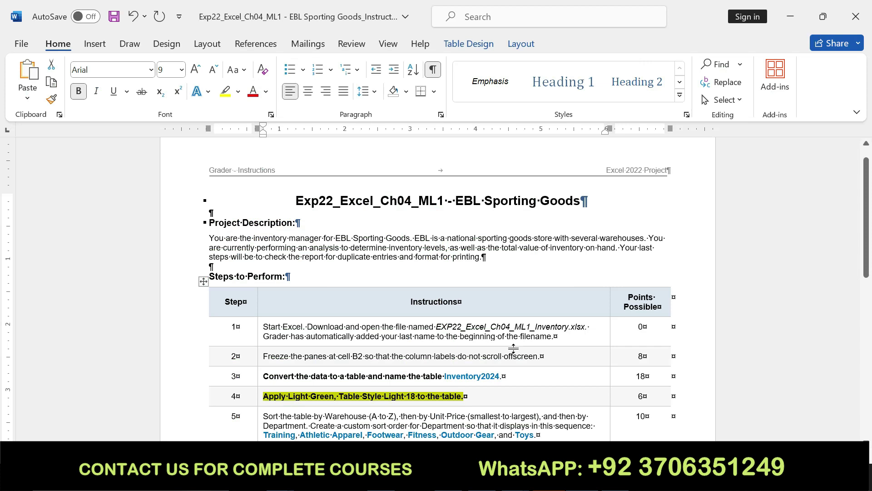
scroll(367, 342, "down", 3)
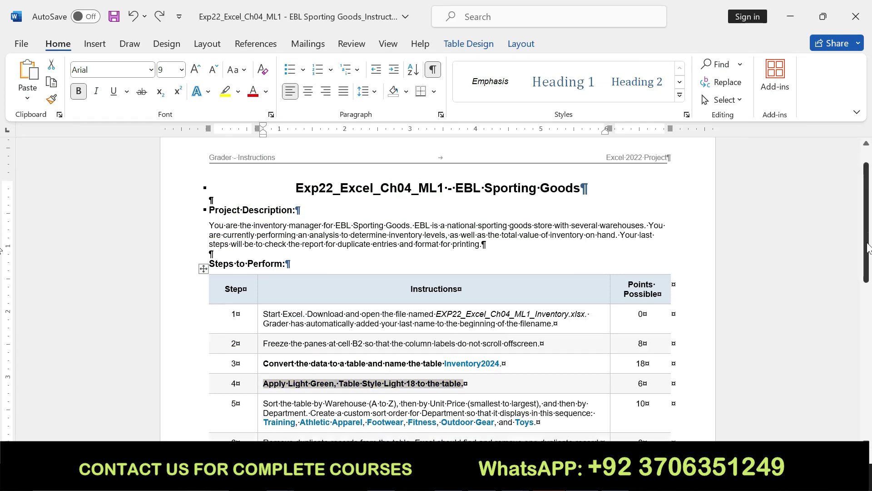
left_click_drag(263, 352, 537, 370)
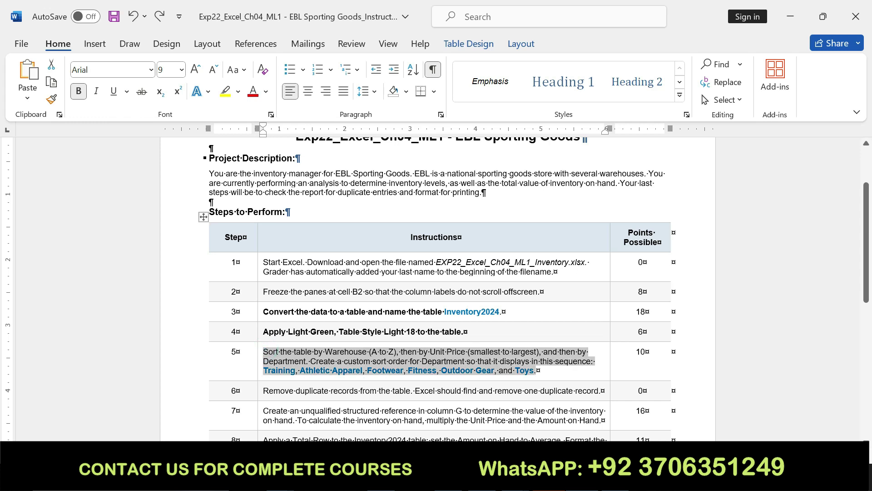
left_click(496, 355)
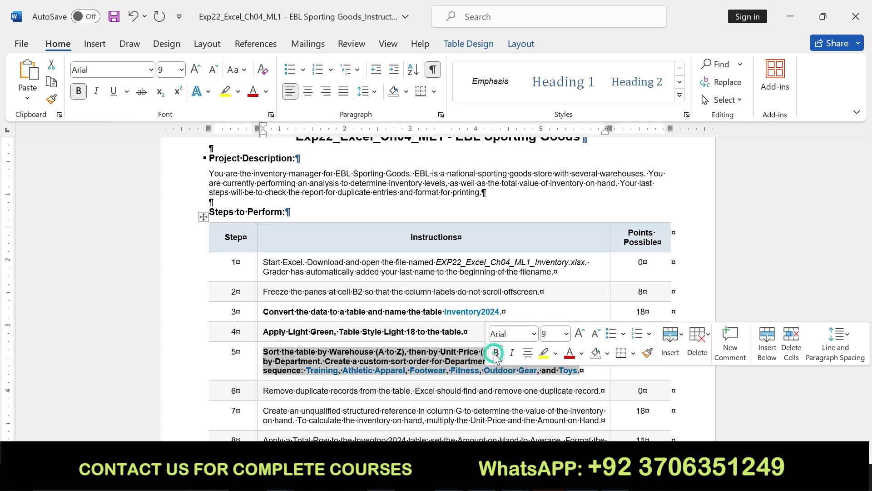
left_click(541, 356)
left_click_drag(264, 351, 408, 352)
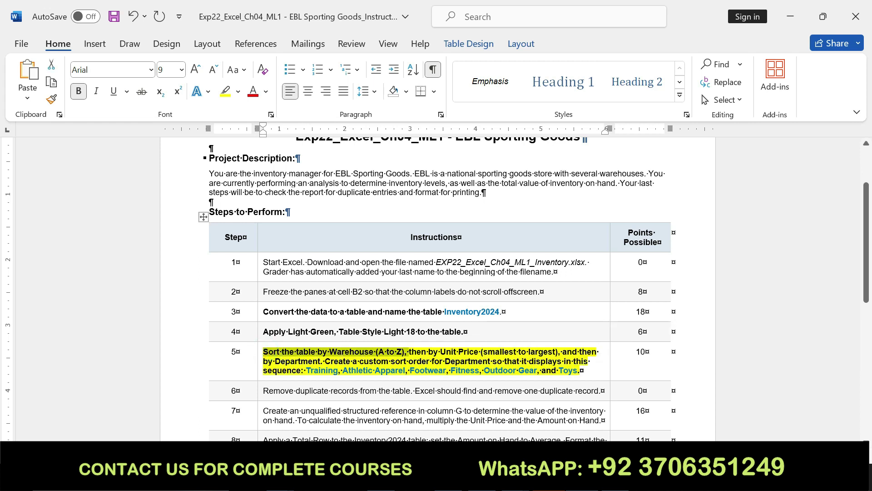
Switch to Excel, start a custom sort of the table with Warehouse cell values A to Z as first level, and return to Word
key("alt+Tab")
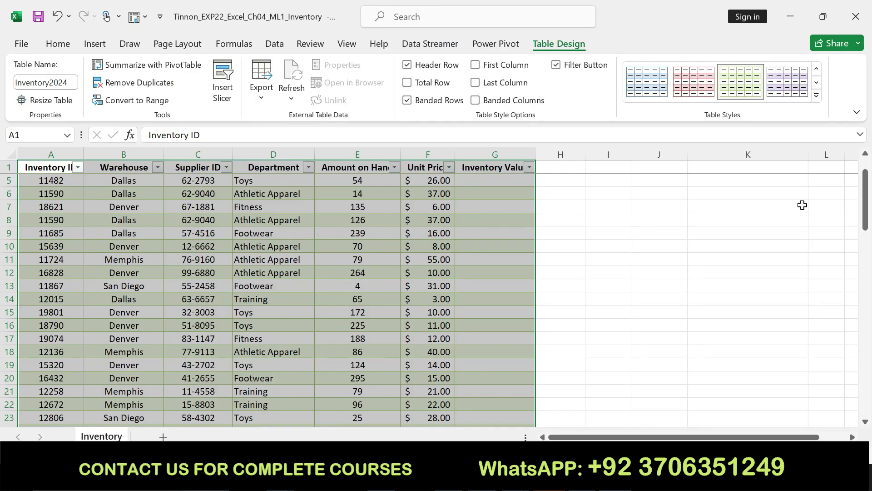
scroll(870, 169, "up", 1)
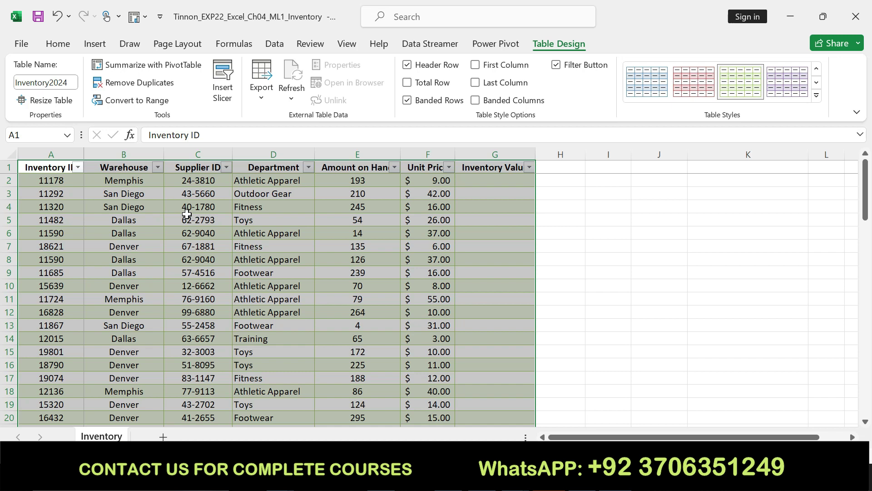
left_click(124, 181)
left_click(58, 43)
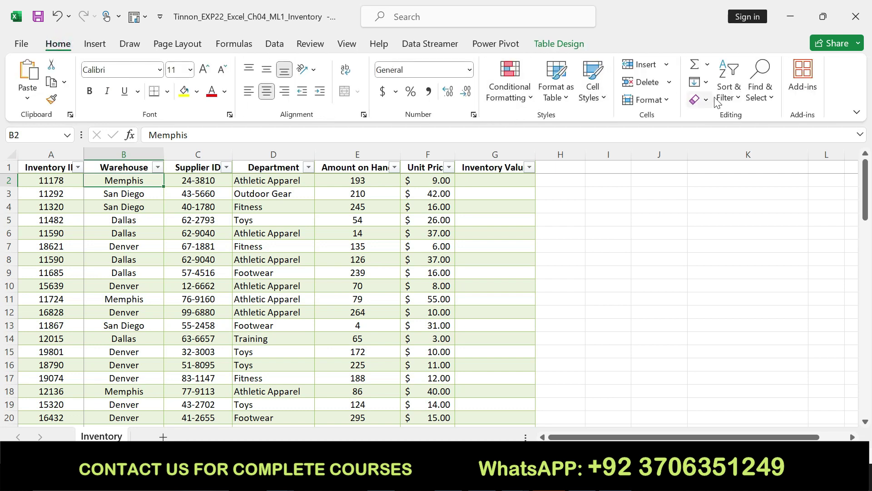
left_click(728, 91)
left_click(749, 157)
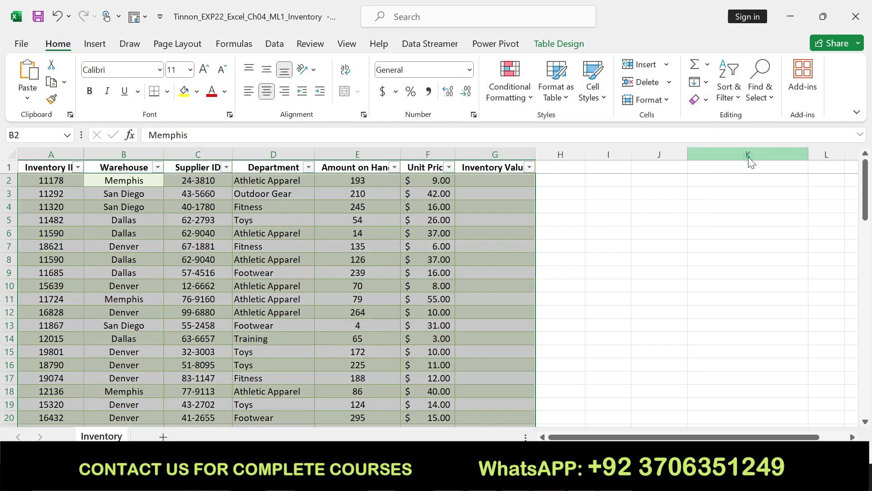
left_click(438, 135)
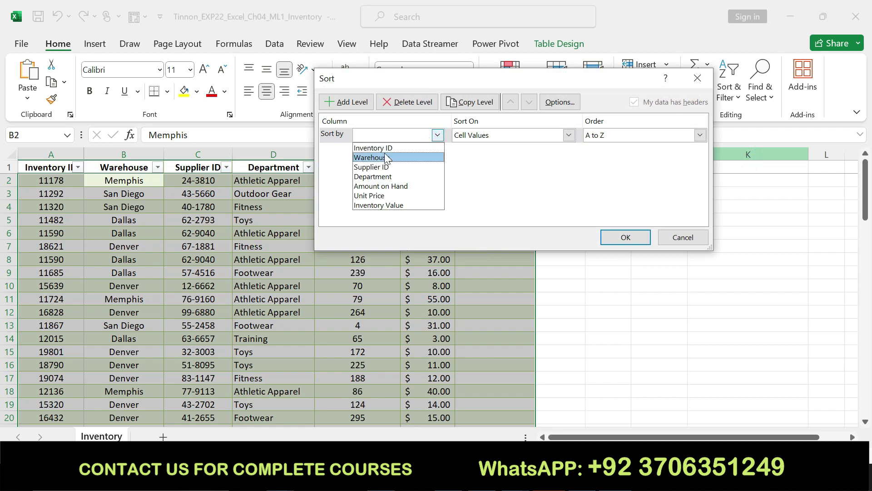
left_click(385, 157)
key("alt+Tab")
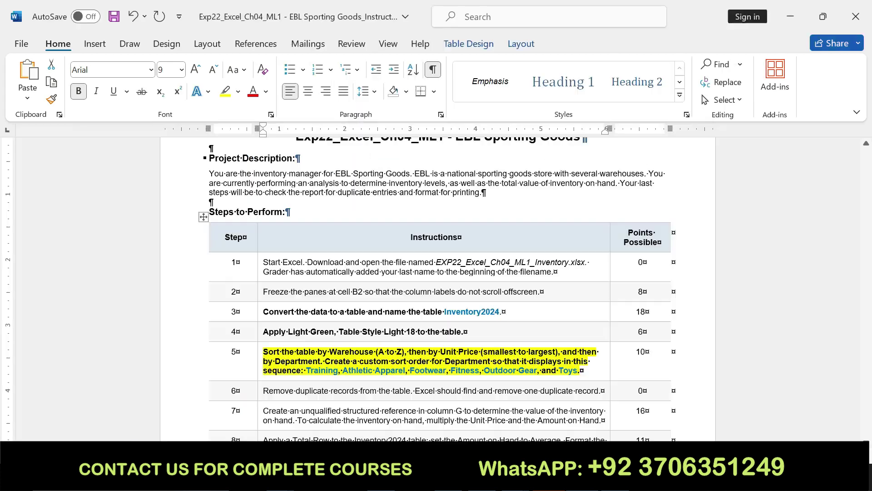
Mark the Unit Price sort wording in instruction 5, switch to Excel, and add Unit Price, Smallest to Largest, as the second sort level
left_click_drag(408, 352, 556, 352)
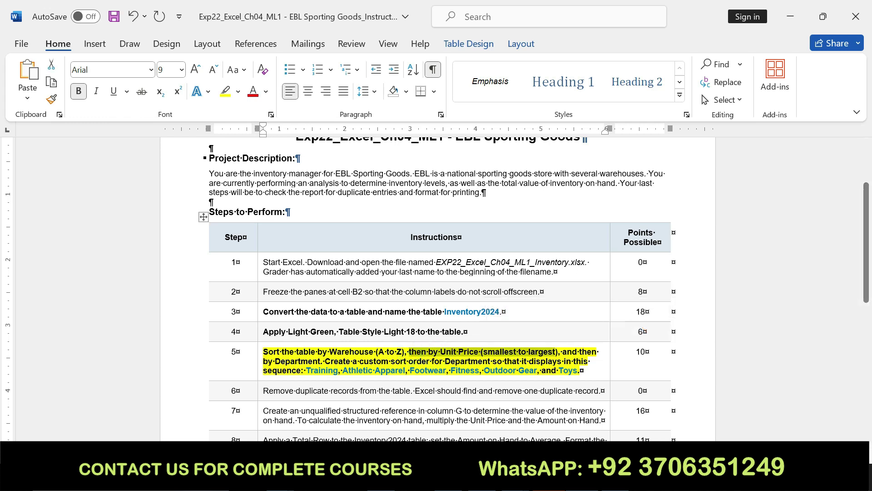
key("alt+Tab")
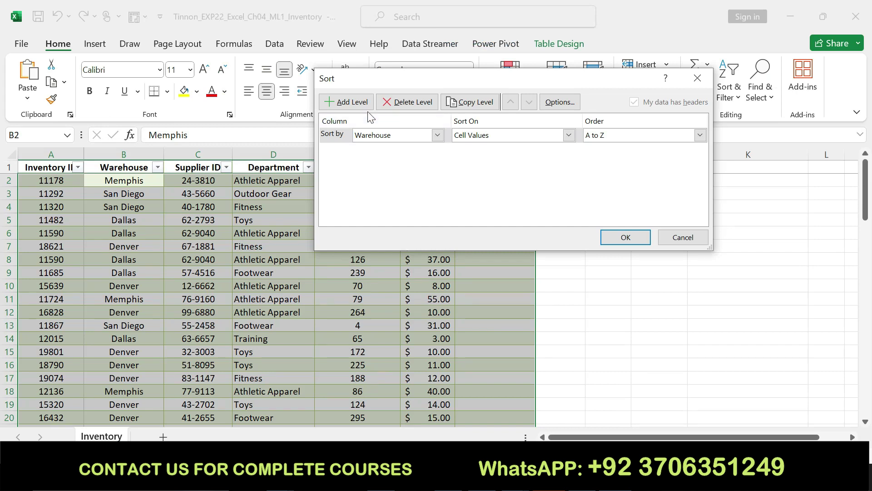
left_click(346, 102)
left_click(439, 150)
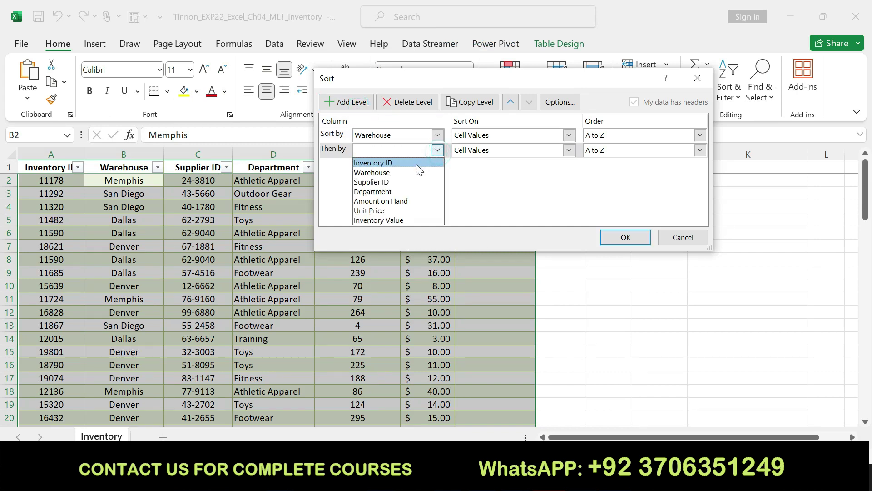
left_click(386, 209)
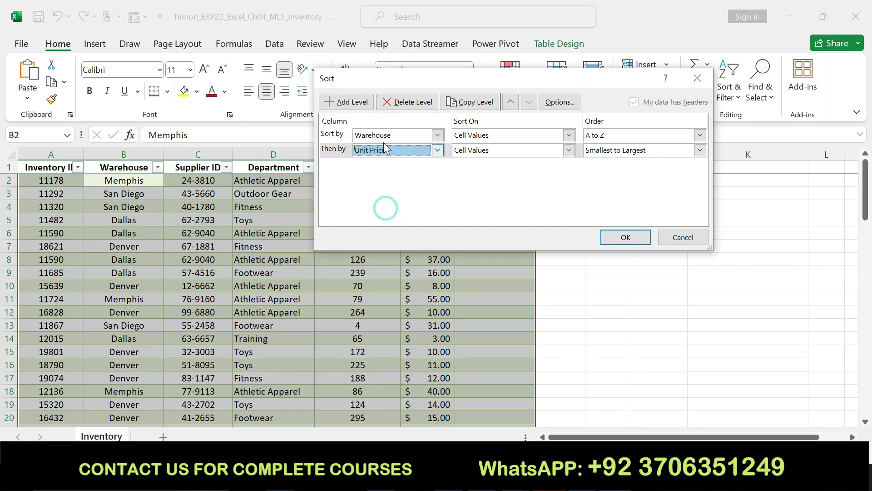
Switch to Word, copy the department sequence Training through Toys from instruction 5, and return to Excel
key("alt+Tab")
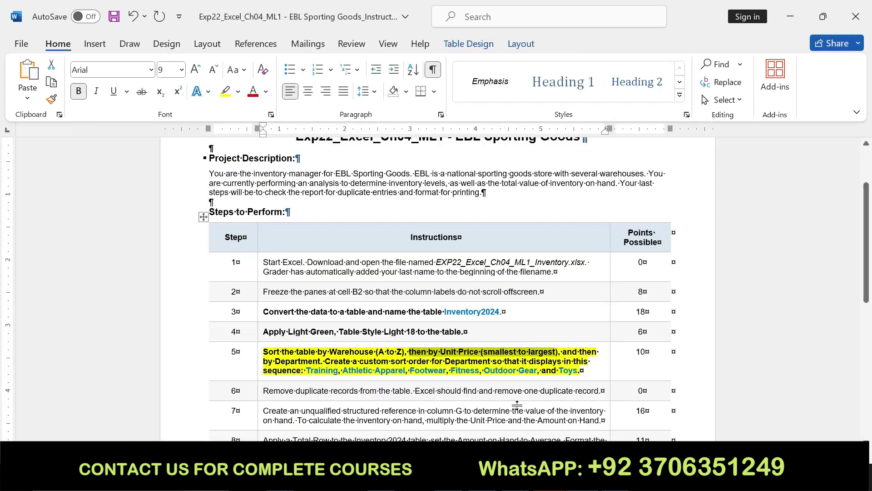
left_click_drag(563, 351, 599, 351)
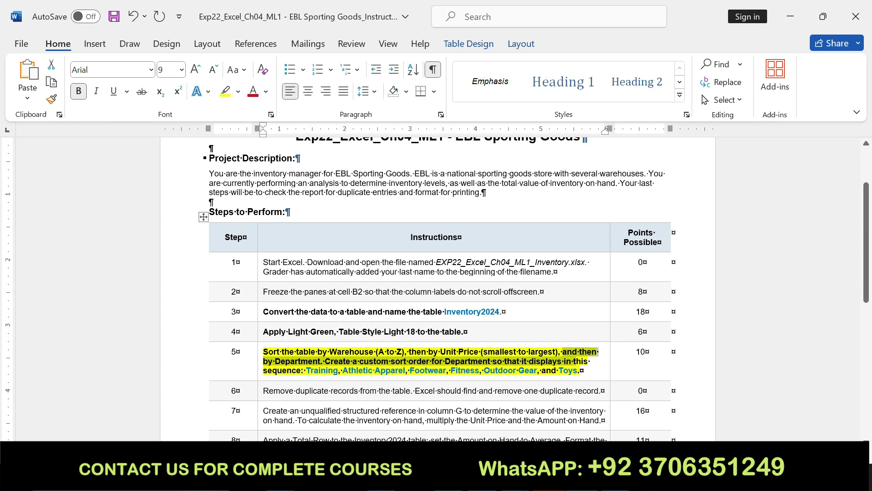
left_click(305, 370)
left_click_drag(305, 370, 580, 372)
key("ctrl+c")
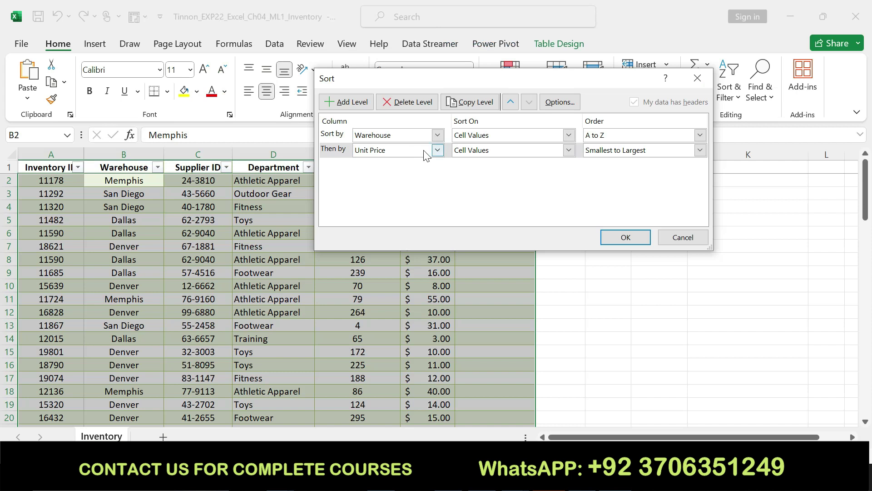
Add Department as the third sort level and choose a custom list for its order
left_click(342, 102)
left_click(437, 165)
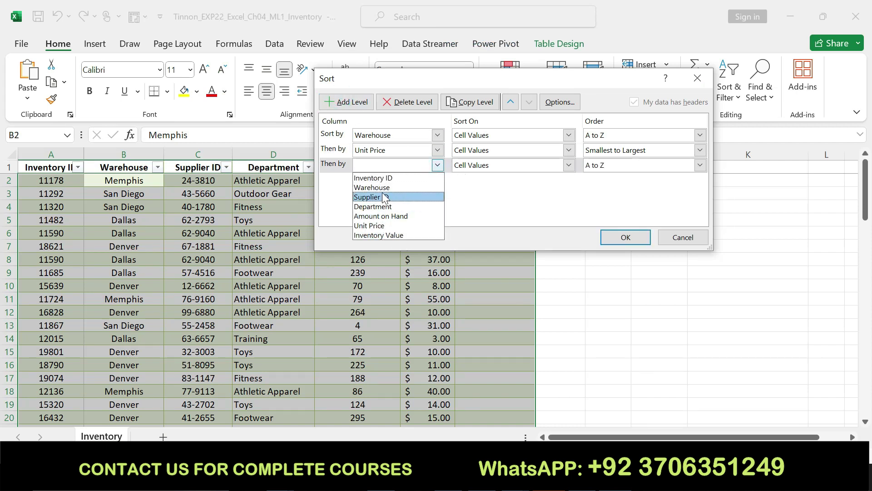
left_click(378, 207)
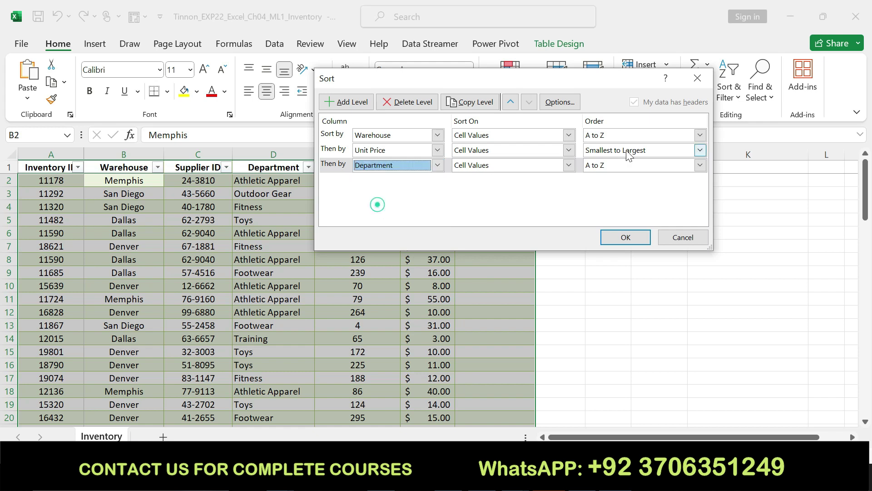
left_click(699, 166)
left_click(627, 195)
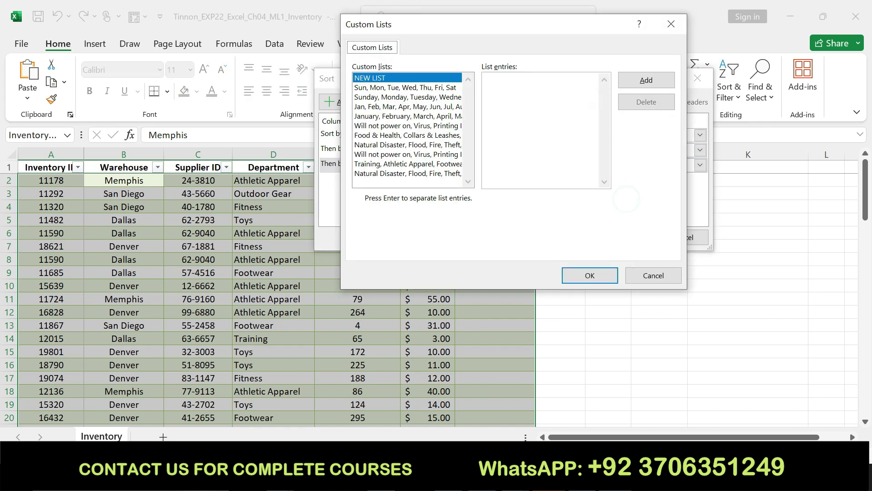
Add the copied department sequence as a new custom list, use it for the Department order, and apply the sort to the table
left_click(623, 84)
key("ctrl+v")
left_click(635, 81)
left_click(597, 279)
left_click(625, 237)
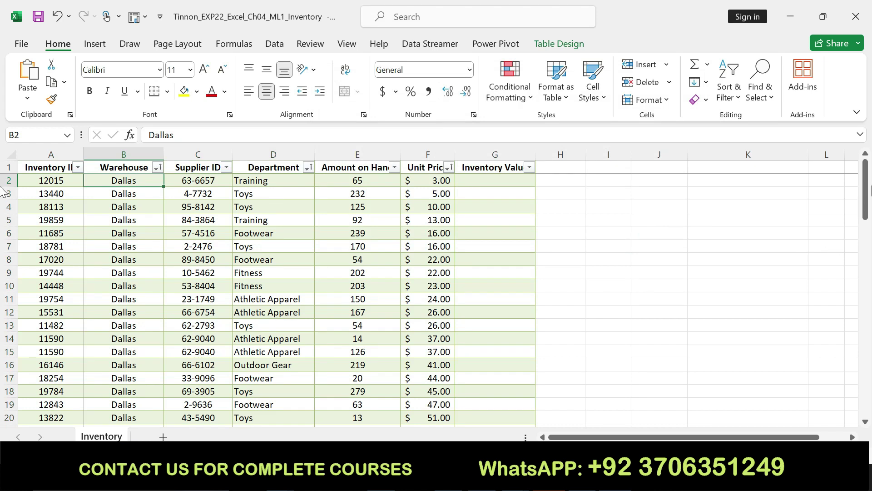
left_click_drag(867, 191, 866, 189)
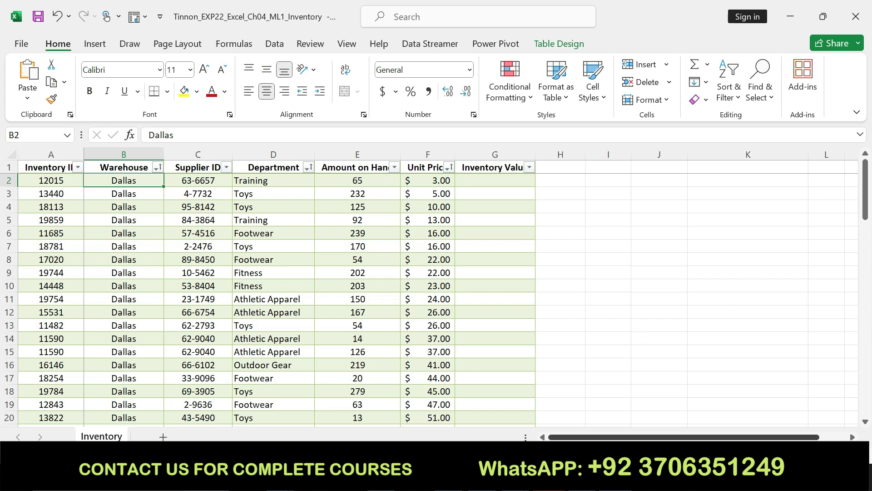
Switch to Word, undo the highlighting and bold on instruction 5, and make instruction 6 about duplicate records bold with yellow highlighting
key("alt+Tab")
key("ctrl+z")
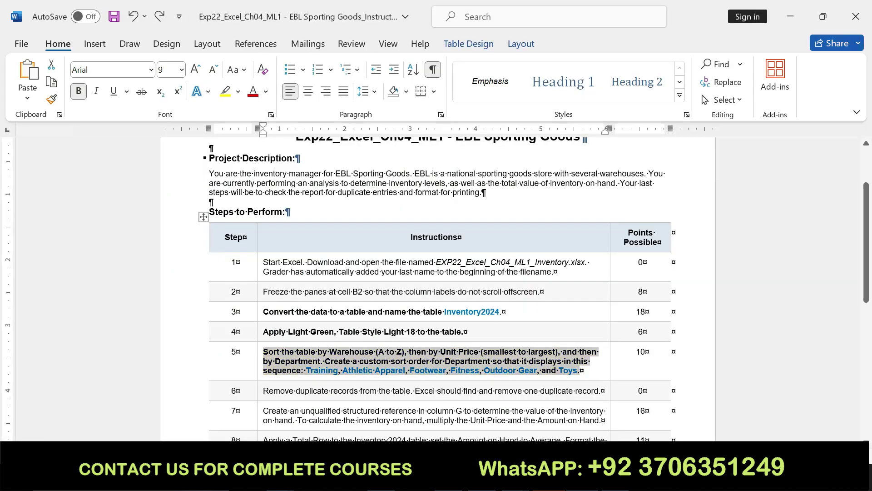
key("ctrl+z")
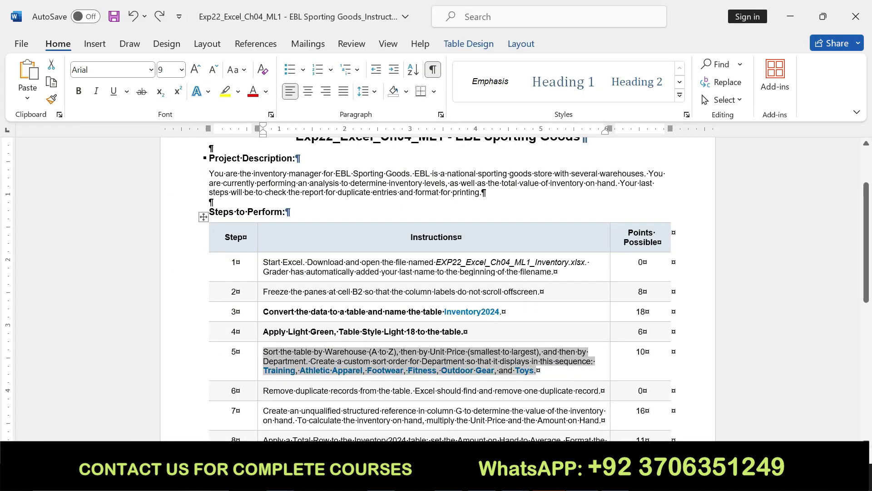
scroll(256, 380, "down", 1)
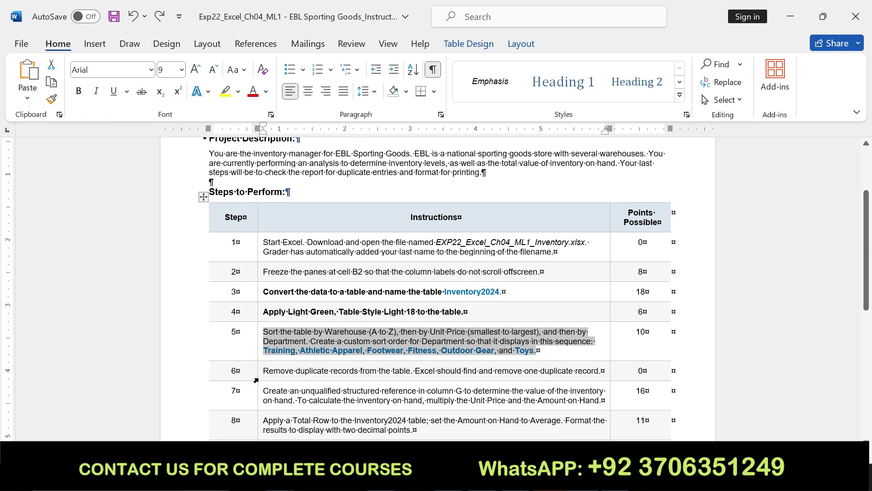
left_click_drag(263, 371, 598, 371)
left_click(496, 351)
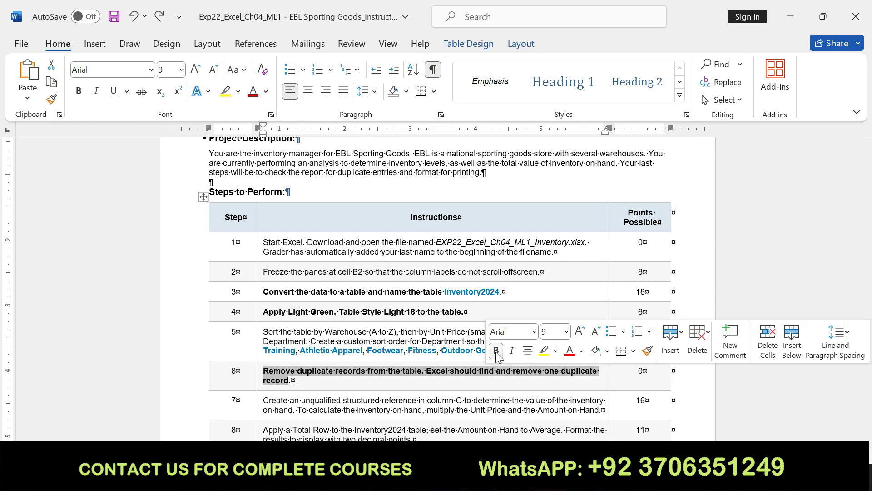
left_click(543, 350)
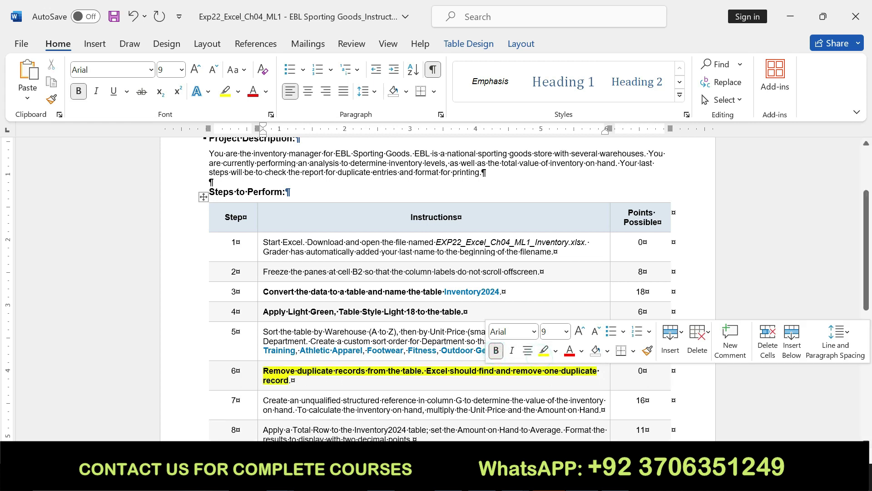
left_click_drag(263, 371, 293, 381)
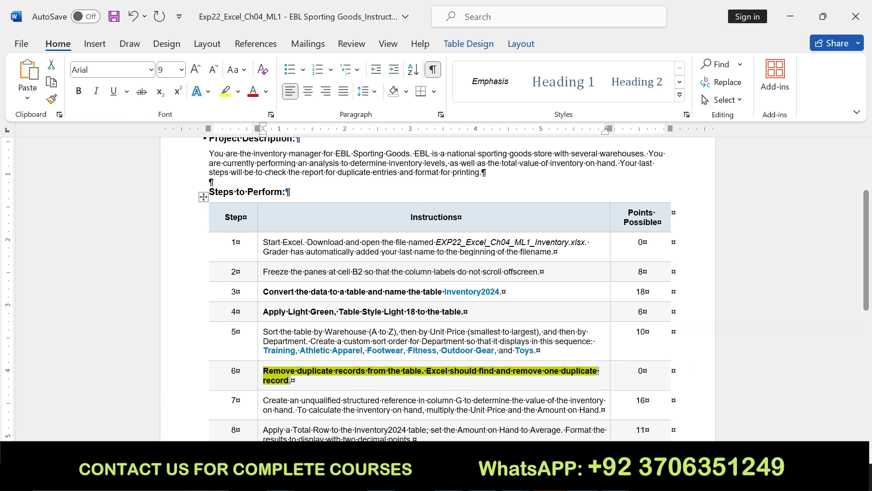
Switch to Excel and remove duplicate records from the Inventory2024 table, comparing all columns
left_click(616, 399)
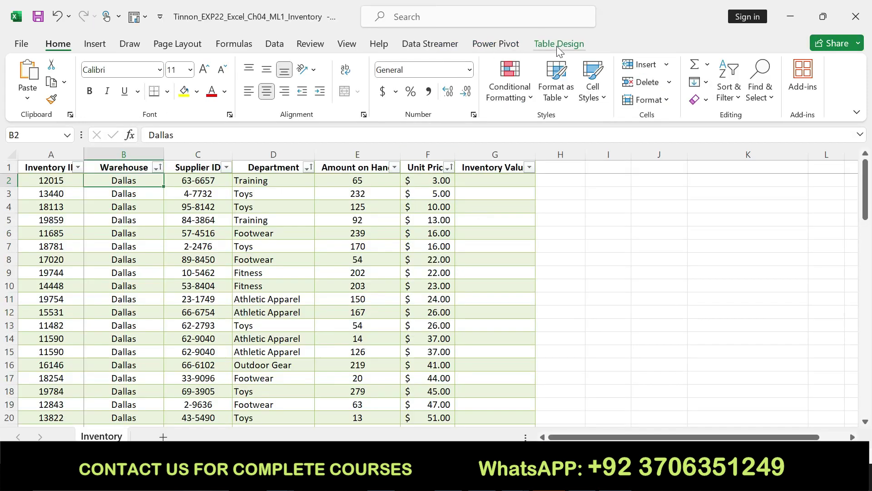
left_click(557, 44)
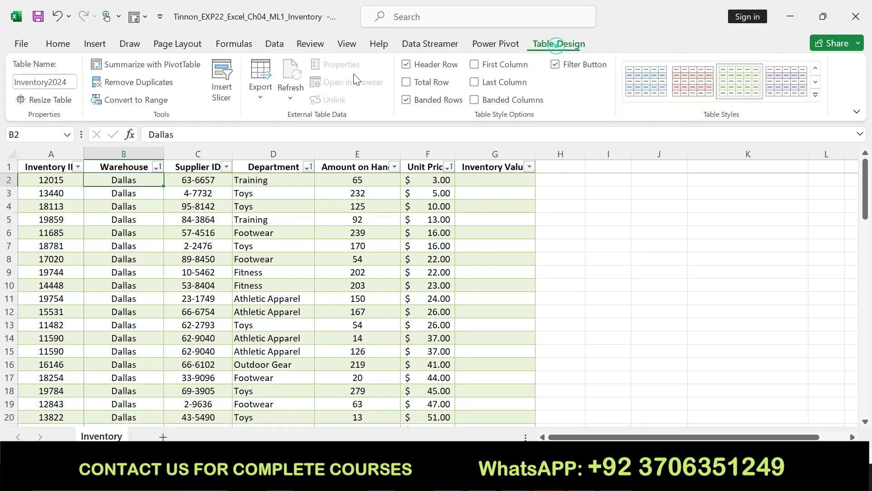
left_click(167, 89)
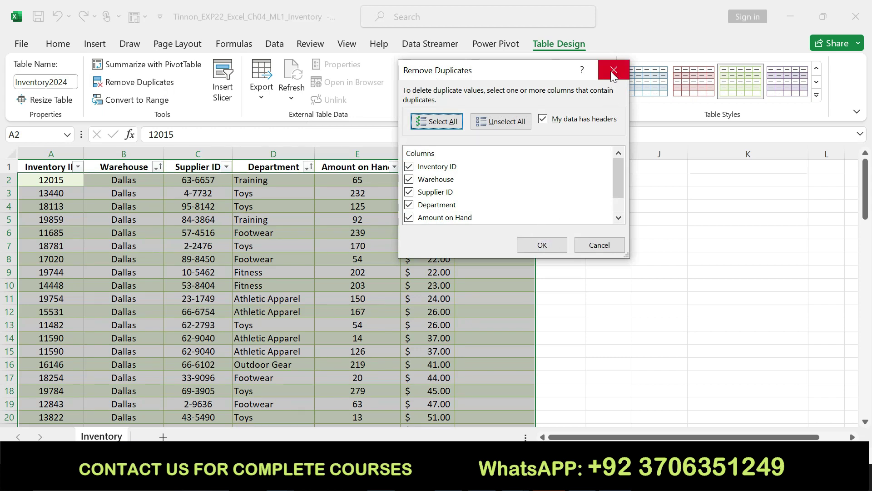
left_click(542, 247)
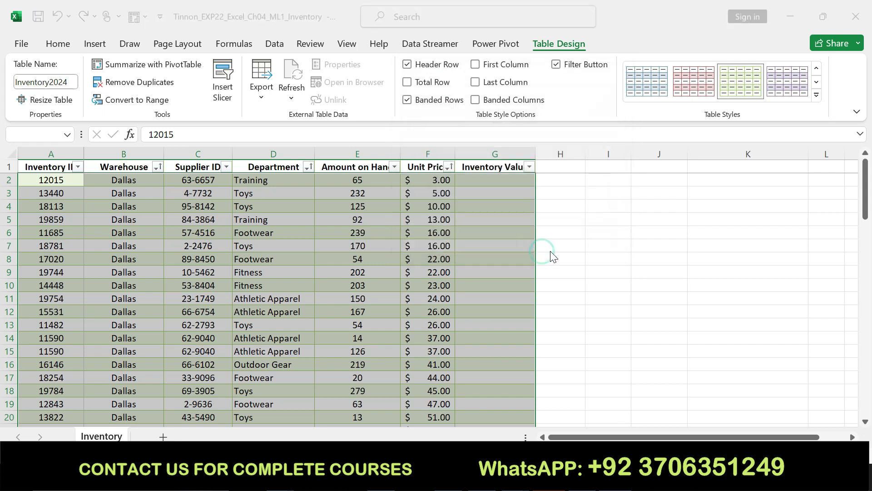
left_click(439, 275)
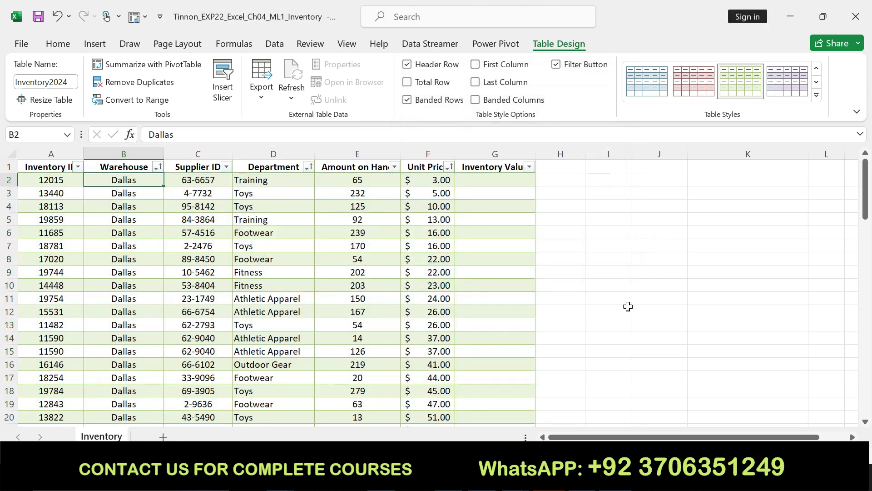
Switch to Word, clear the formatting on instruction 6, and make instruction 7 about the structured reference bold with yellow highlighting
key("alt+Tab")
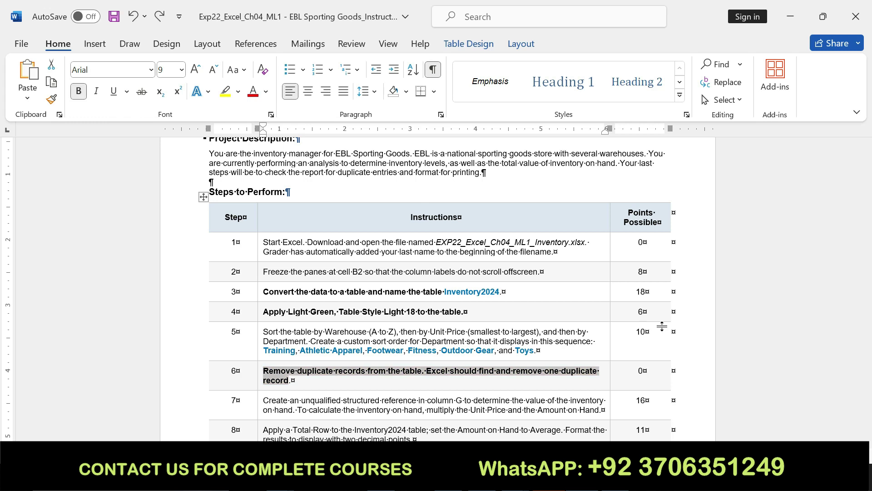
key("ctrl+b")
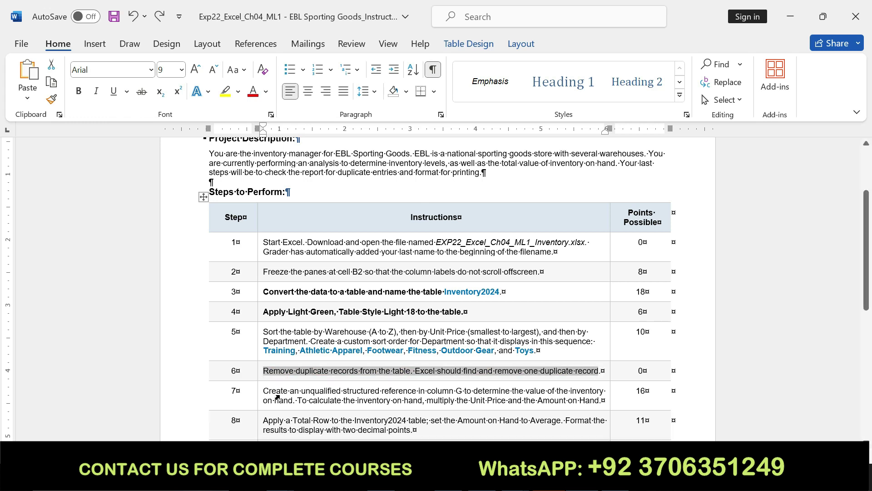
triple_click(278, 397)
left_click(347, 371)
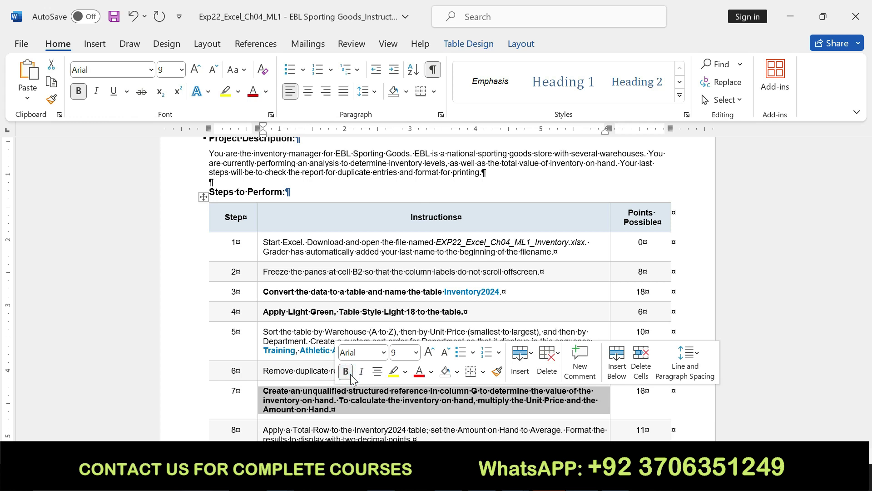
left_click(395, 373)
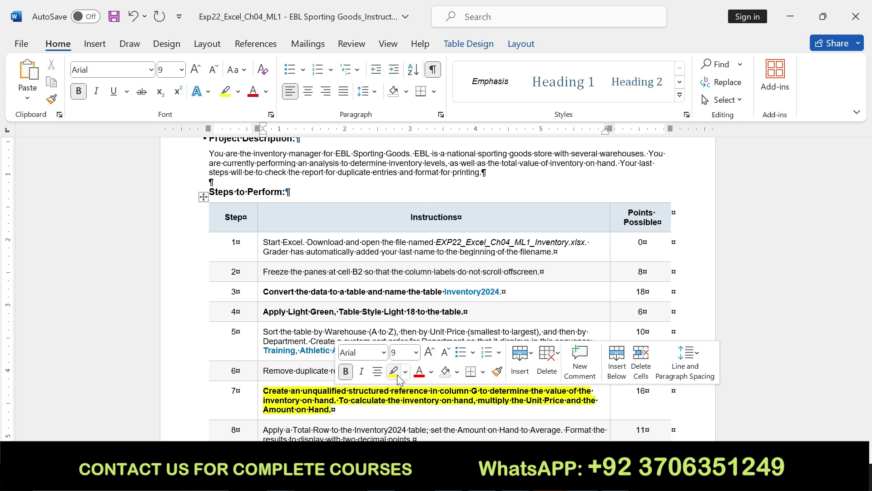
Remove the bold from instruction 7 and reapply it only to "multiply the Unit Price and the Amount on Hand"
left_click_drag(264, 391, 334, 410)
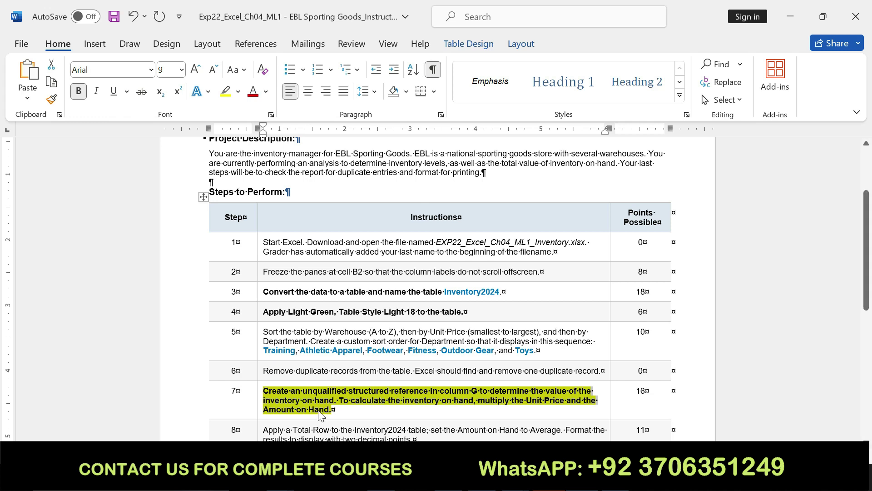
left_click(275, 392)
left_click_drag(275, 391, 388, 422)
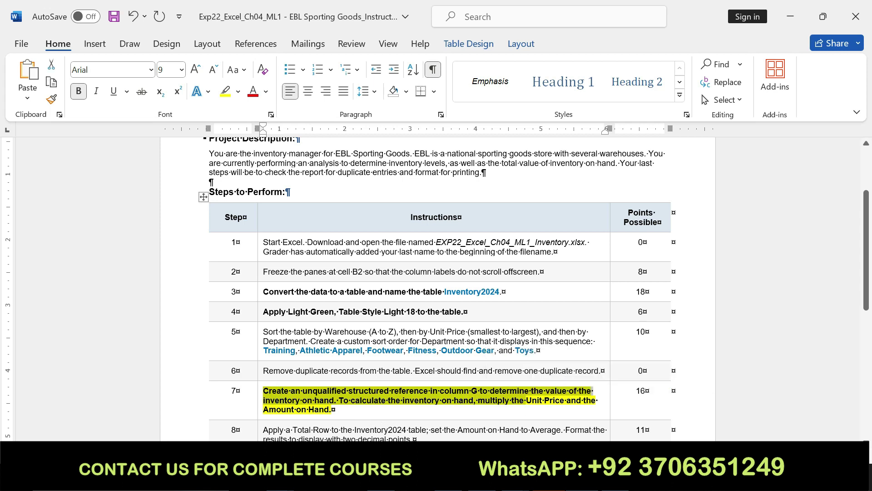
left_click(362, 408)
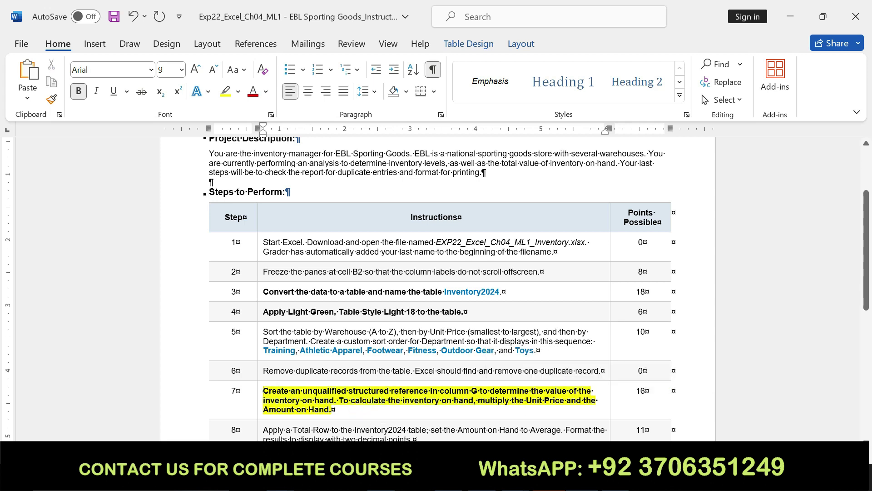
left_click(260, 390)
left_click(342, 387)
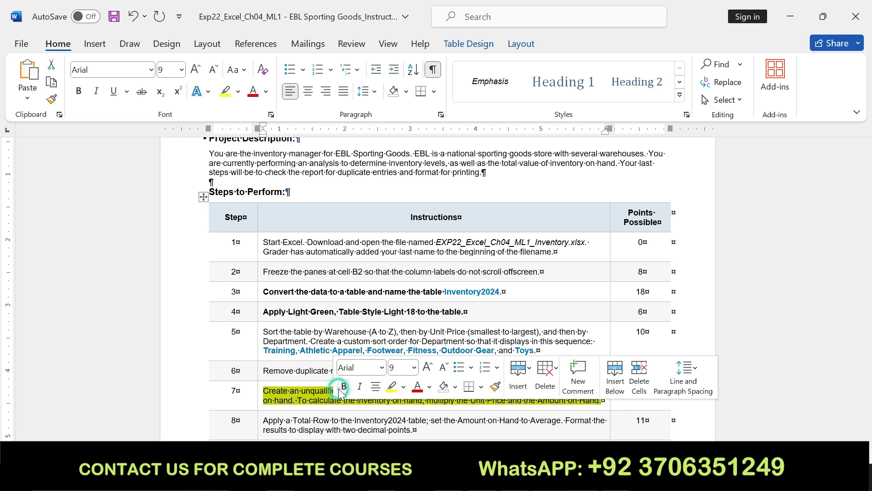
left_click(320, 394)
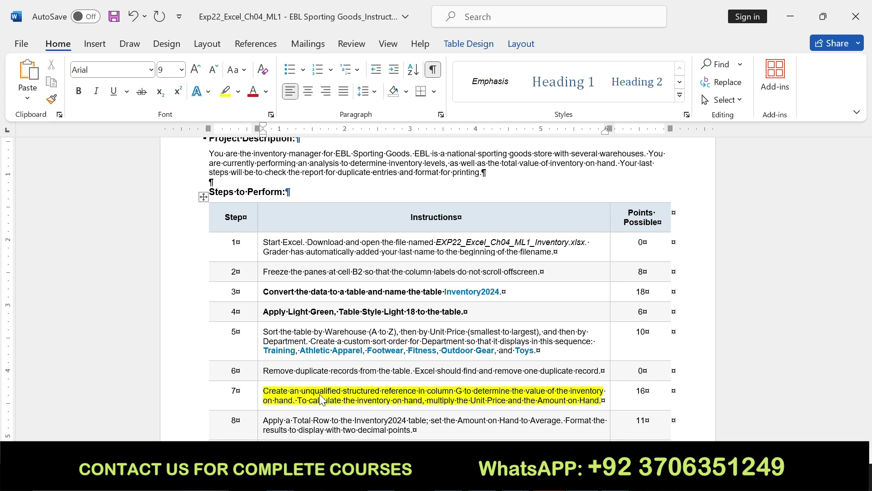
left_click_drag(263, 391, 601, 401)
left_click(496, 380)
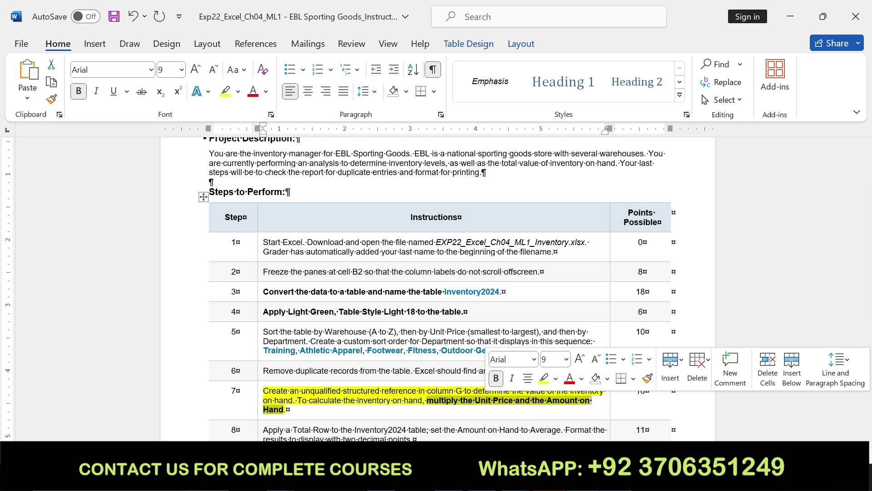
Switch to Excel and enter the structured reference formula =[@[Unit Price]]*[@[Amount on Hand]] in cell G2 of the Inventory Value column
key("alt+Tab")
left_click(483, 182)
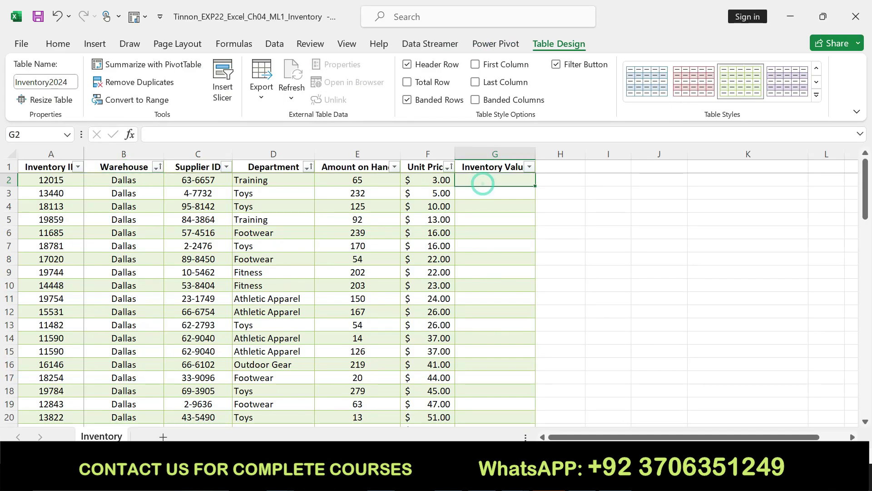
type("=")
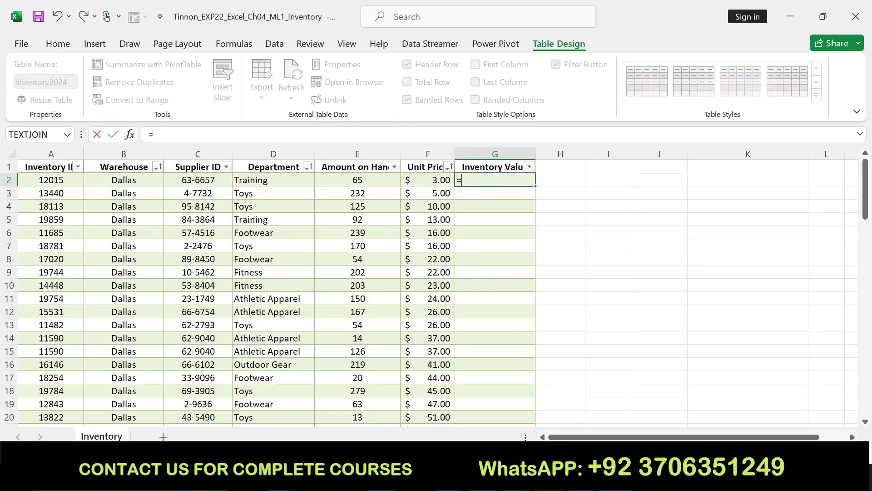
left_click(437, 178)
type("*")
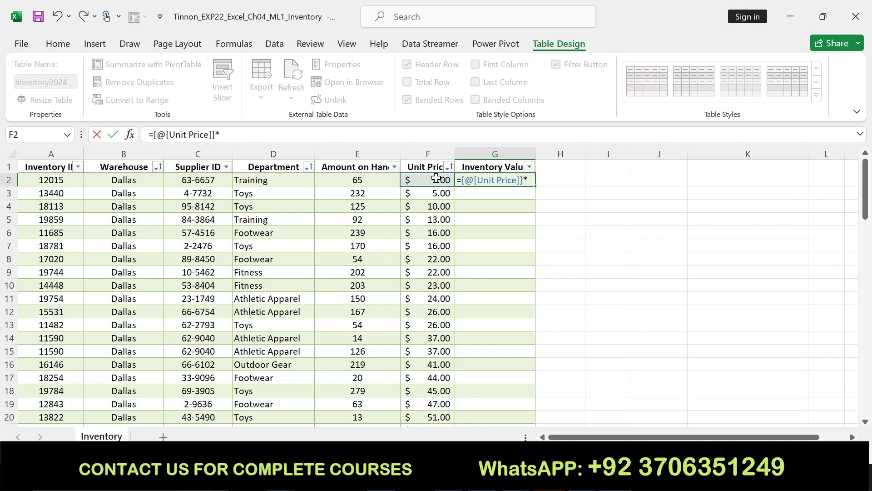
left_click(352, 180)
key("Return")
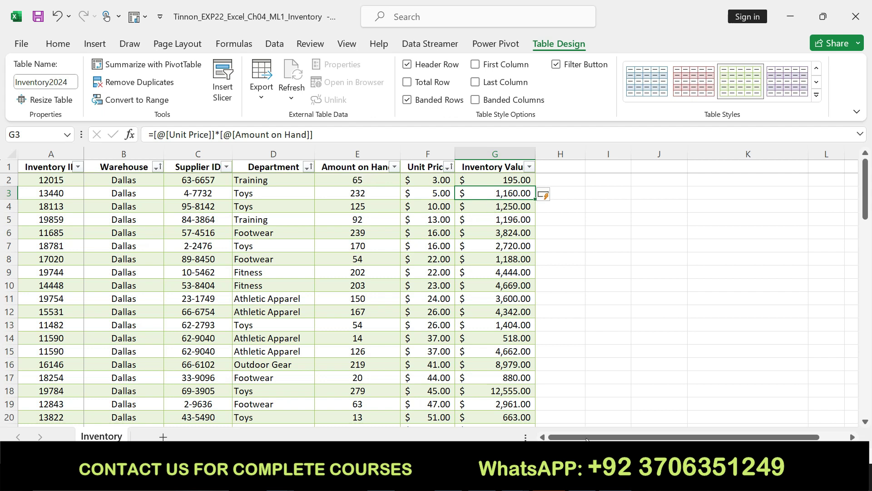
Switch to Word and undo the latest formatting on instruction 7 until its yellow highlighting is removed and its text is bold
key("alt+Tab")
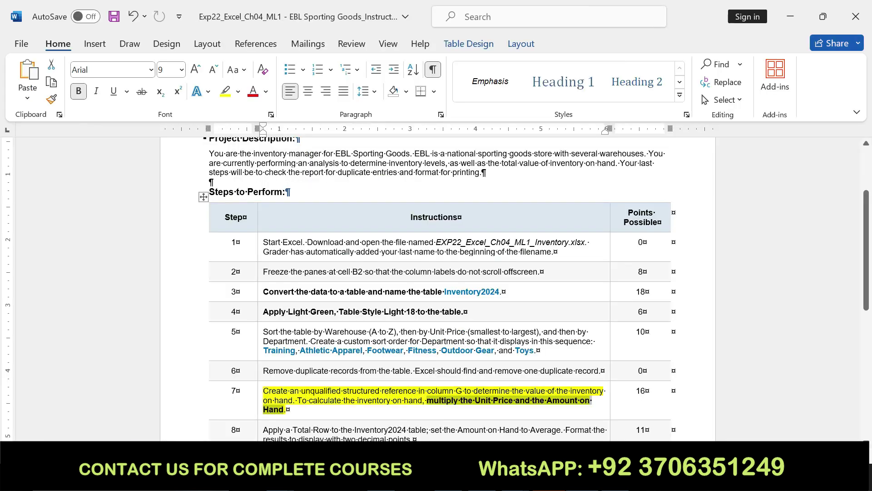
left_click(444, 400)
left_click_drag(428, 400, 285, 410)
key("ctrl+z")
key("ctrl+z")
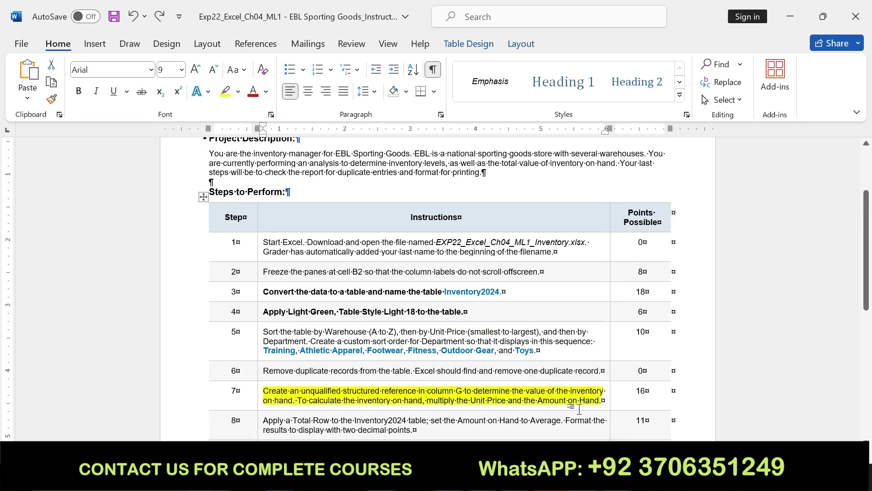
scroll(2, 291, "down", 2)
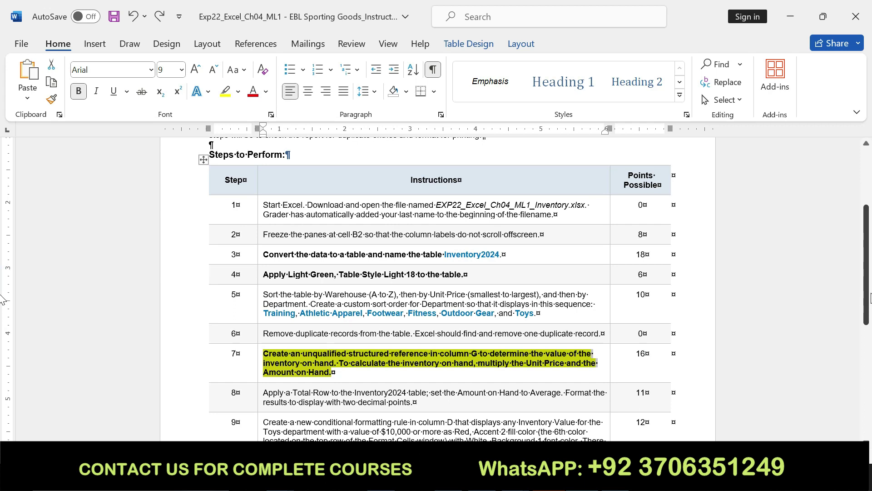
key("ctrl+z")
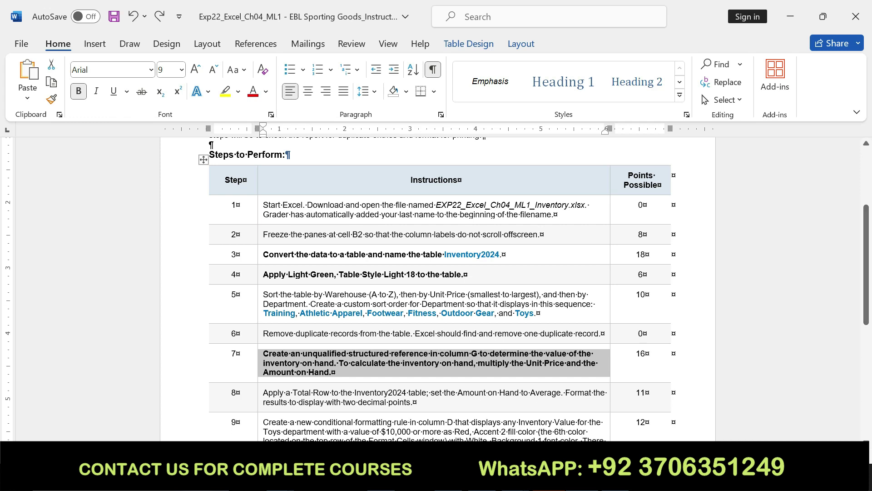
Make instruction 8 about the Total Row bold with yellow highlighting
left_click_drag(263, 393, 414, 403)
left_click(434, 379)
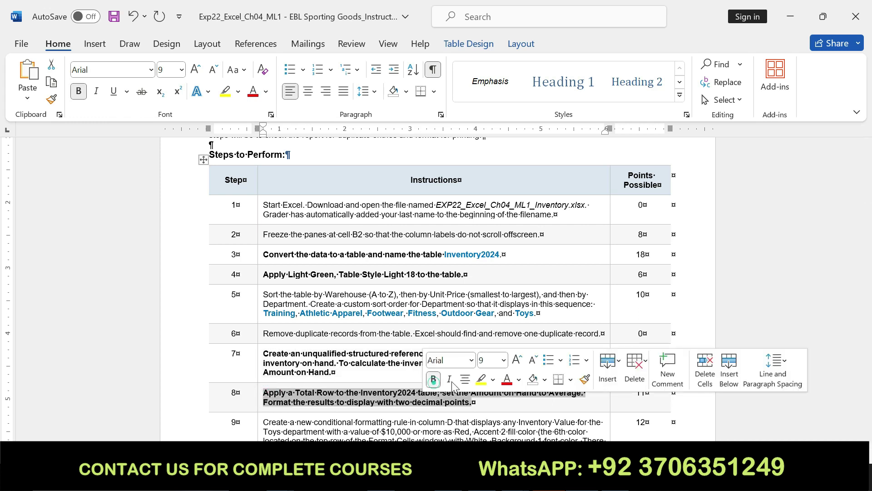
left_click(481, 379)
left_click_drag(263, 393, 482, 403)
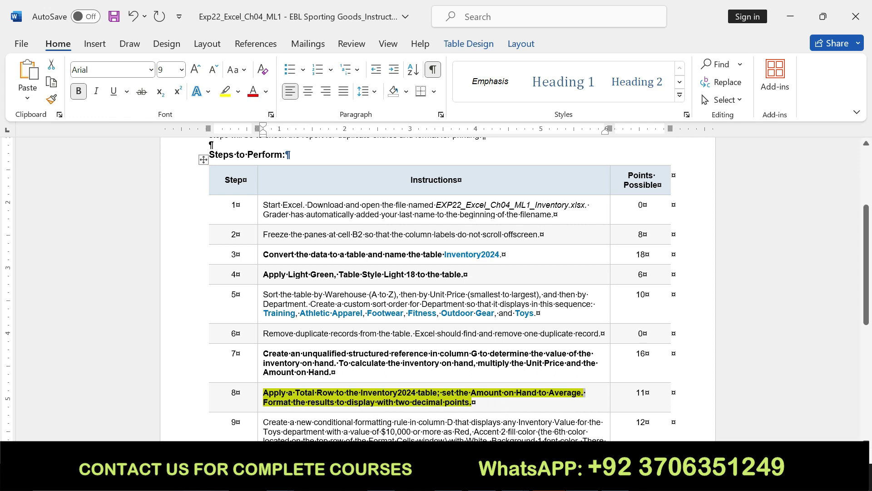
Switch to Excel, add a Total Row to the Inventory2024 table, and check it against instruction 8 in Word
key("alt+Tab")
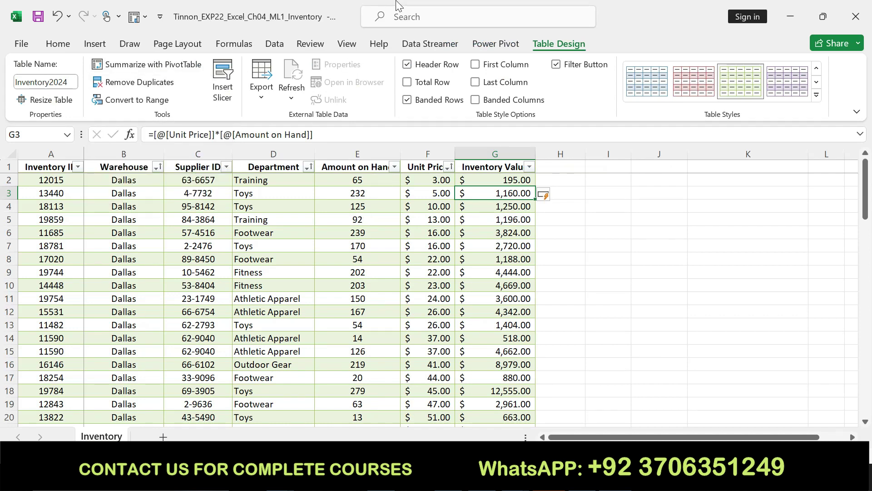
left_click(406, 82)
left_click_drag(868, 185, 867, 398)
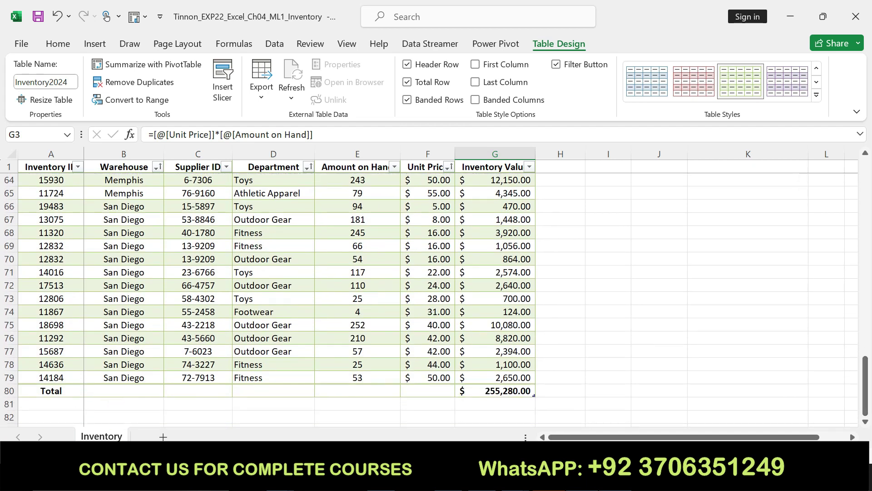
key("alt+Tab")
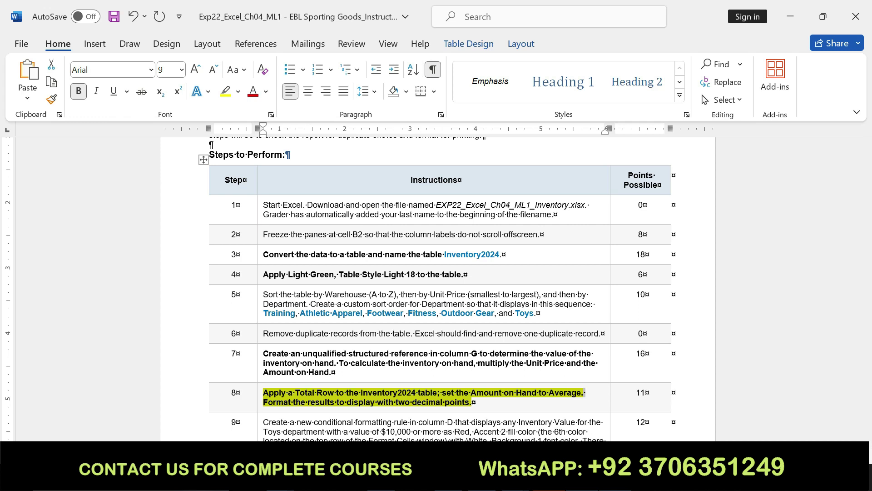
key("alt+Tab")
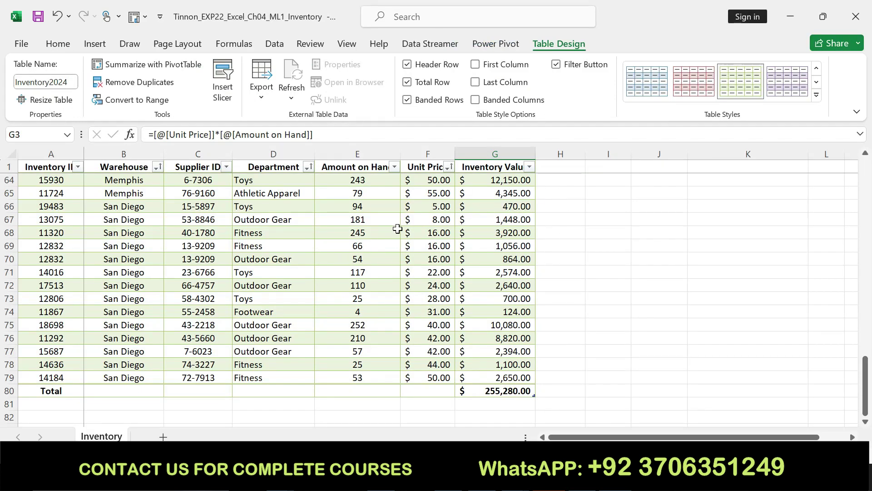
AutoFit the Amount on Hand column and set its Total Row function to Average, consulting instruction 8 in Word
left_click(350, 394)
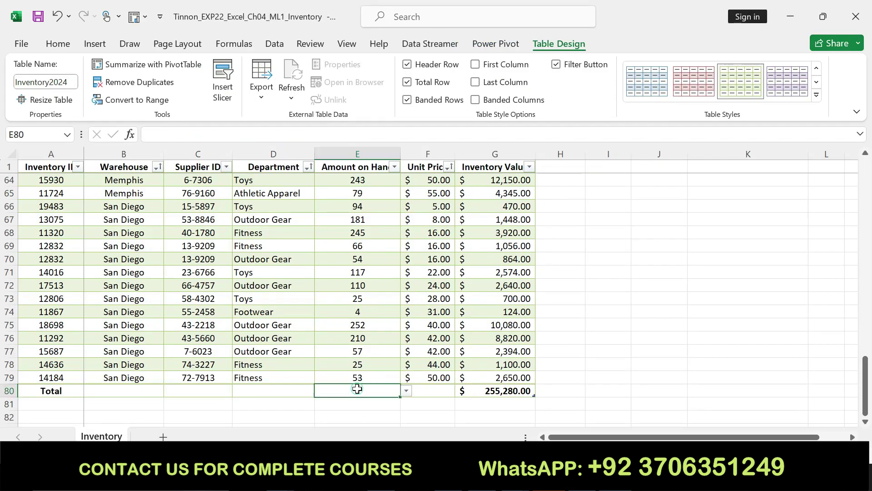
double_click(398, 148)
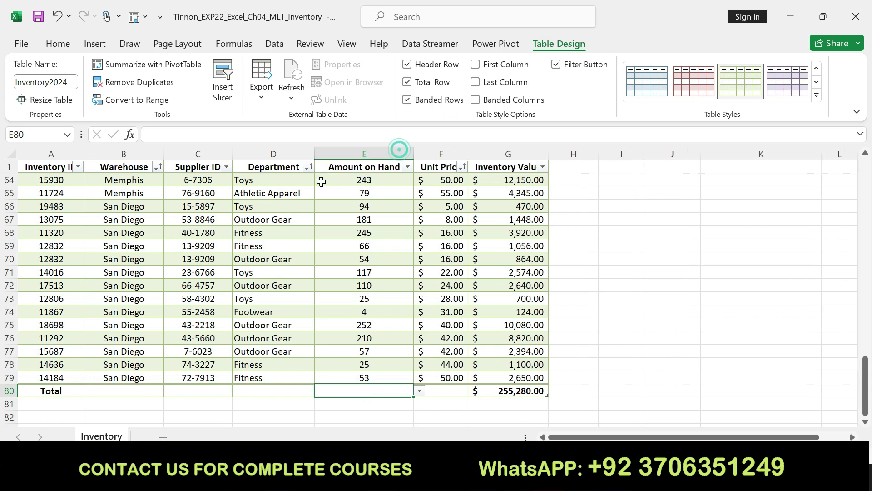
key("alt+Tab")
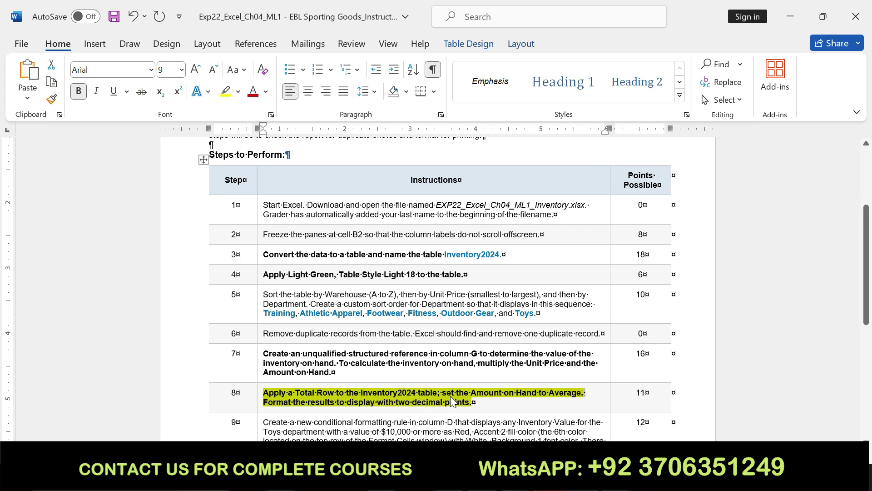
left_click_drag(442, 393, 584, 393)
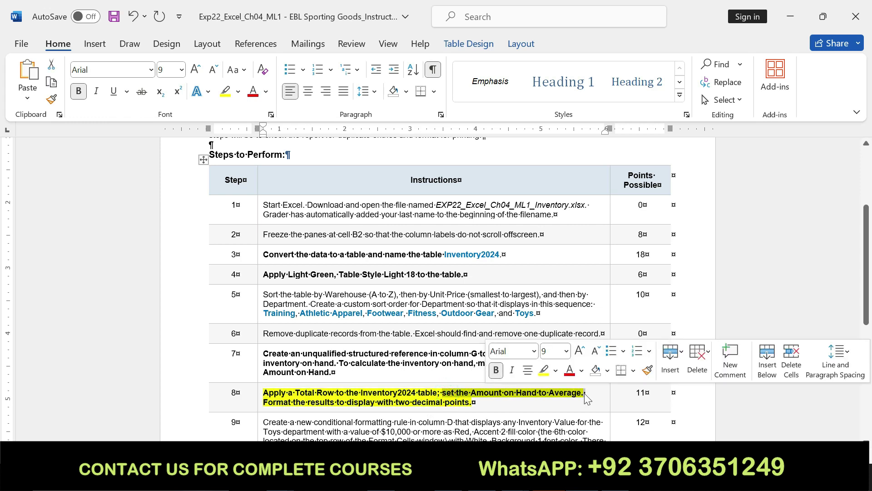
key("alt+Tab")
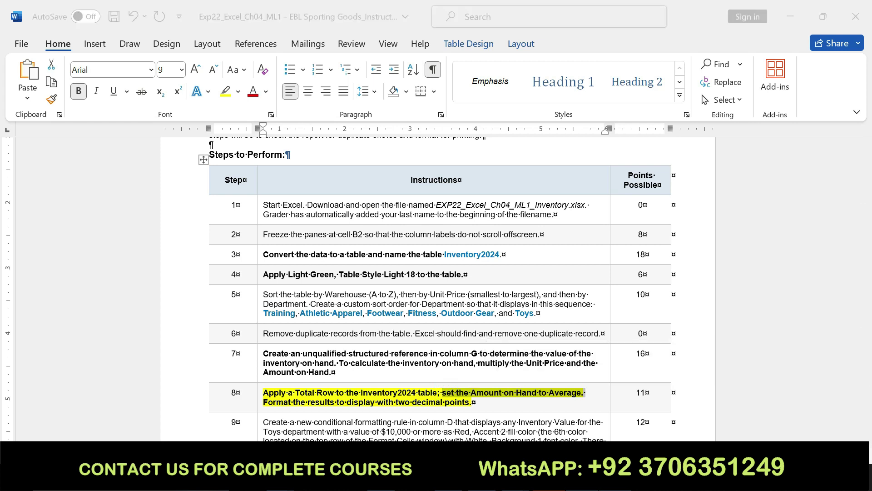
left_click(420, 392)
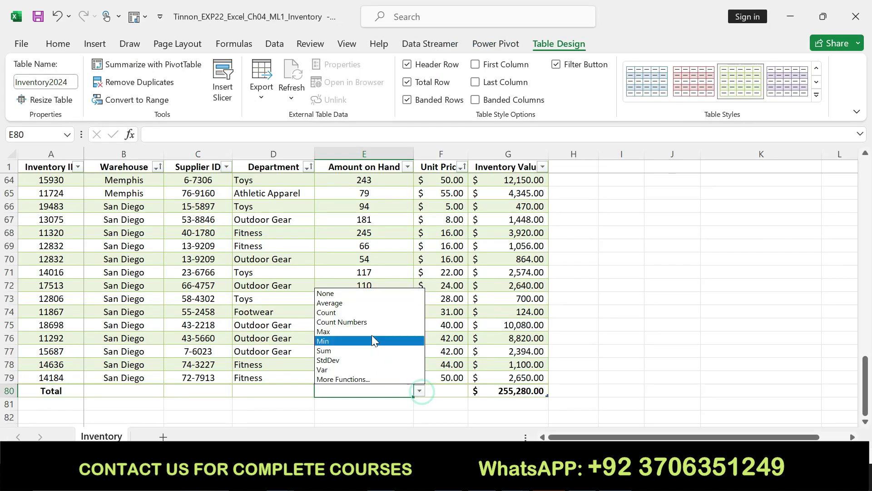
left_click(356, 303)
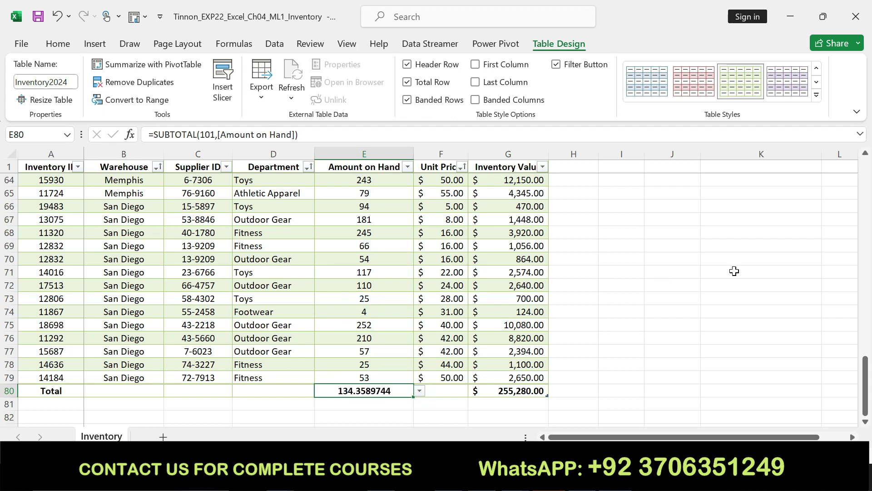
Check the formatting requirement in Word, return to Excel, and format the Amount on Hand average in E80 with two decimal places
key("alt+Tab")
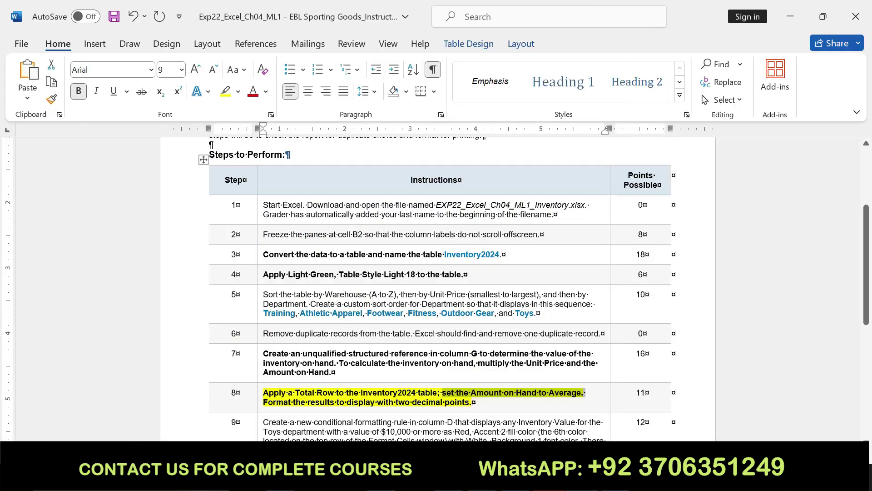
left_click_drag(263, 402, 472, 403)
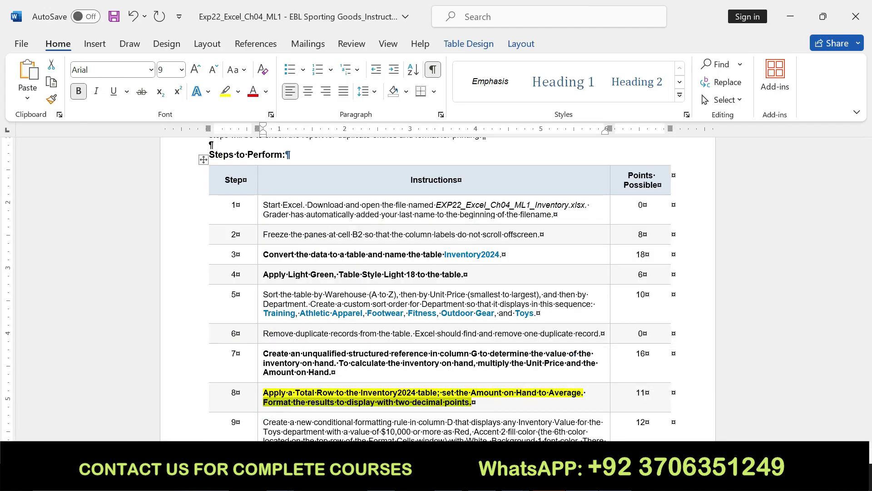
key("alt+Tab")
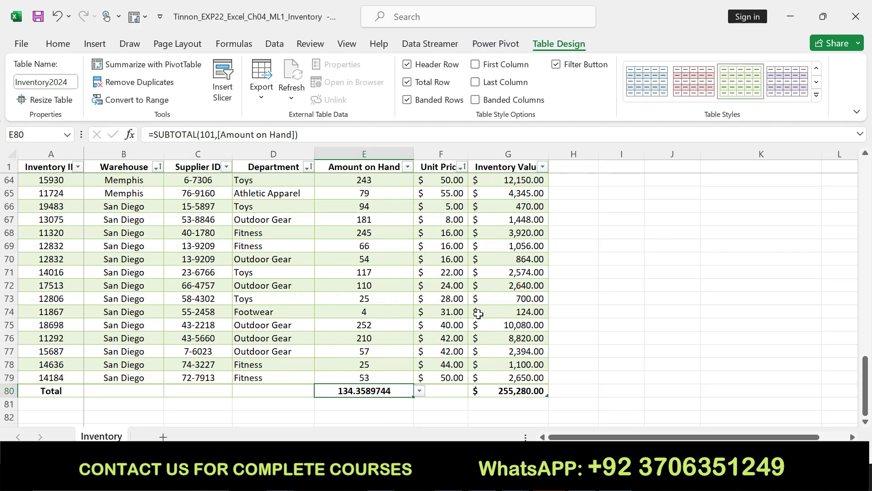
left_click(65, 44)
left_click(464, 92)
left_click(465, 92)
left_click(465, 91)
left_click(465, 91)
left_click(465, 91)
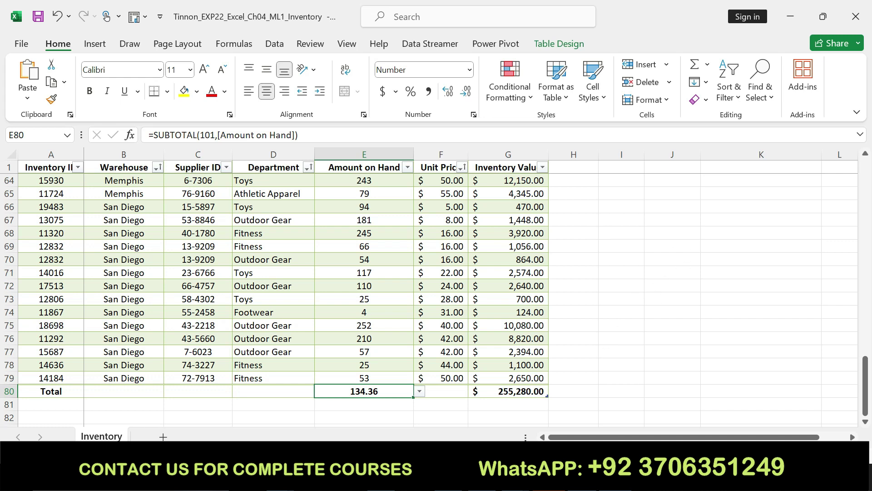
Switch to Word, undo the yellow highlighting on instruction 8, and highlight instruction 9 about the conditional formatting rule in yellow
key("alt+Tab")
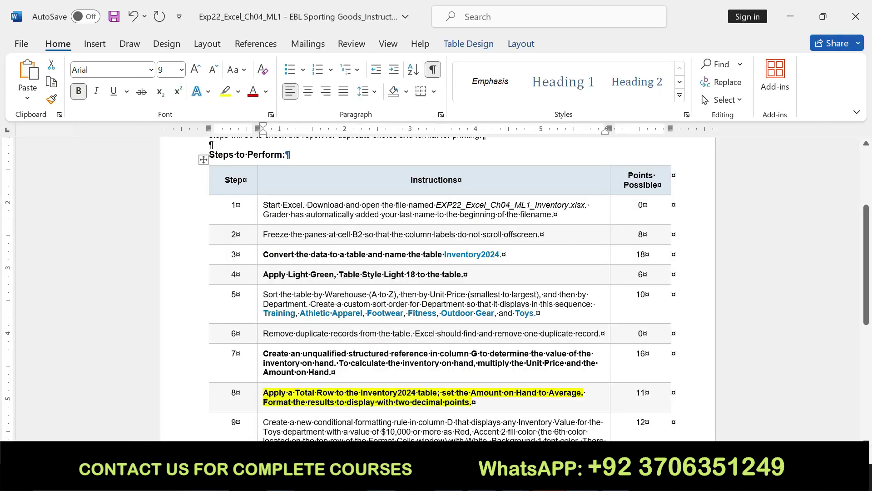
key("ctrl+z")
left_click_drag(865, 276, 865, 314)
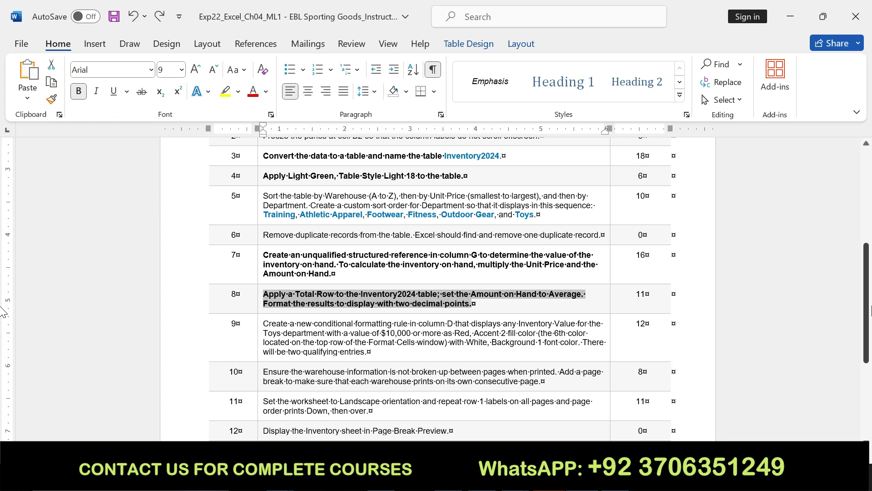
scroll(479, 332, "down", 3)
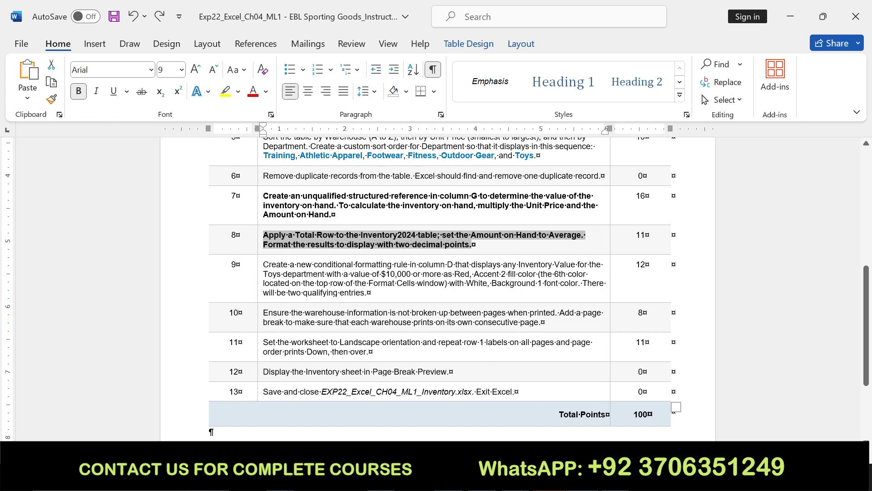
left_click_drag(263, 313, 447, 315)
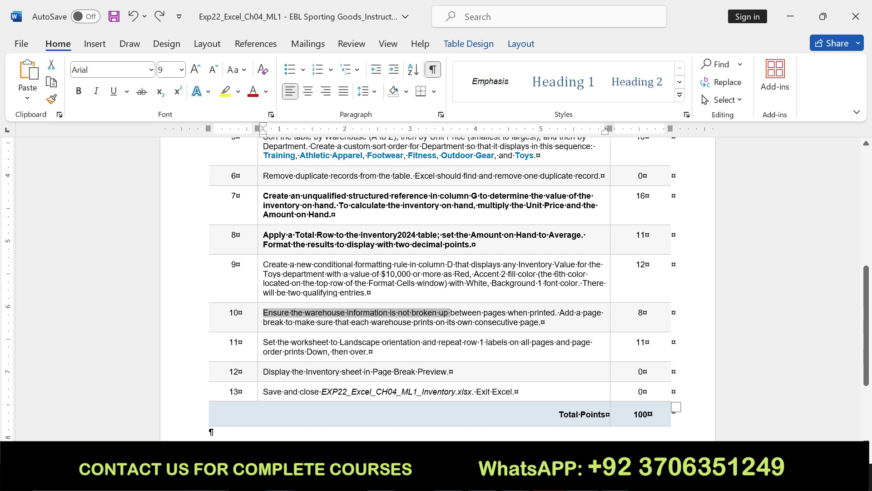
left_click_drag(264, 265, 560, 284)
left_click(543, 274)
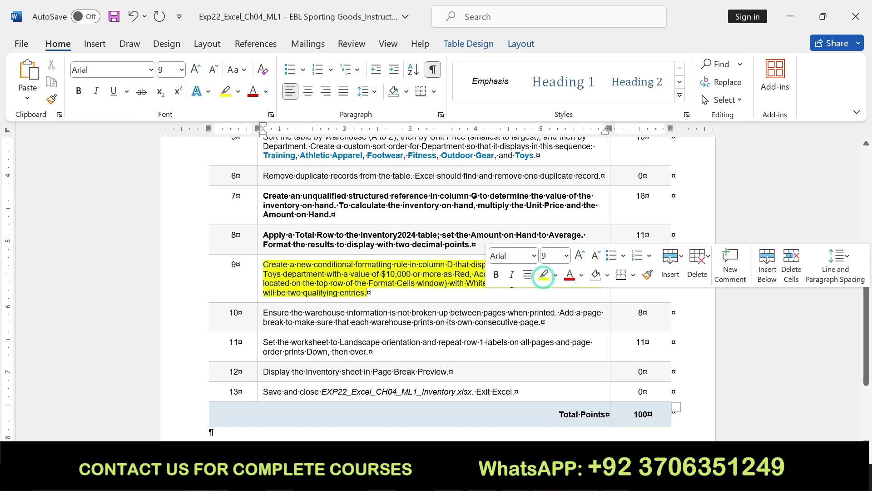
left_click_drag(265, 264, 606, 283)
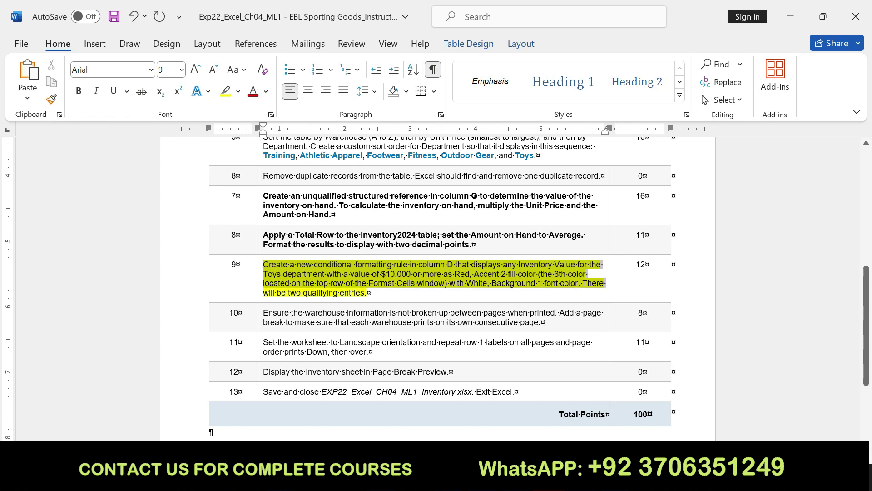
left_click_drag(369, 293, 370, 293)
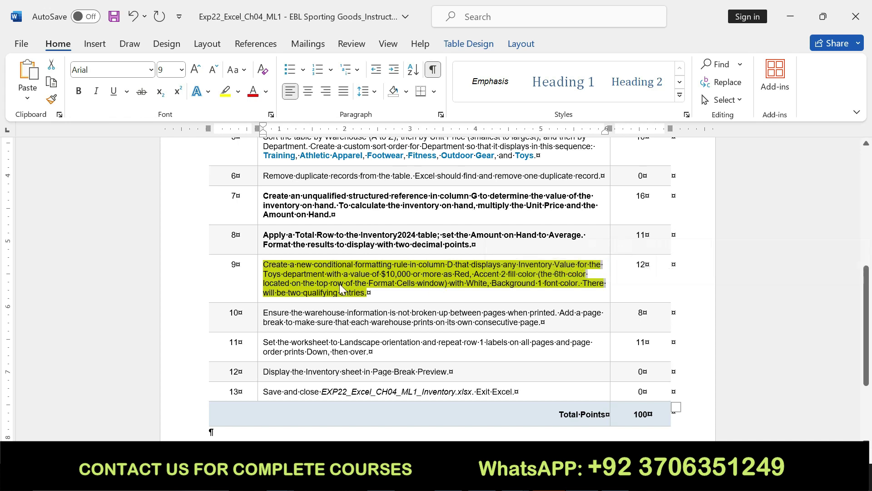
Switch to Excel to examine the table from its first records, and return to instruction 9 in Word
key("alt+Tab")
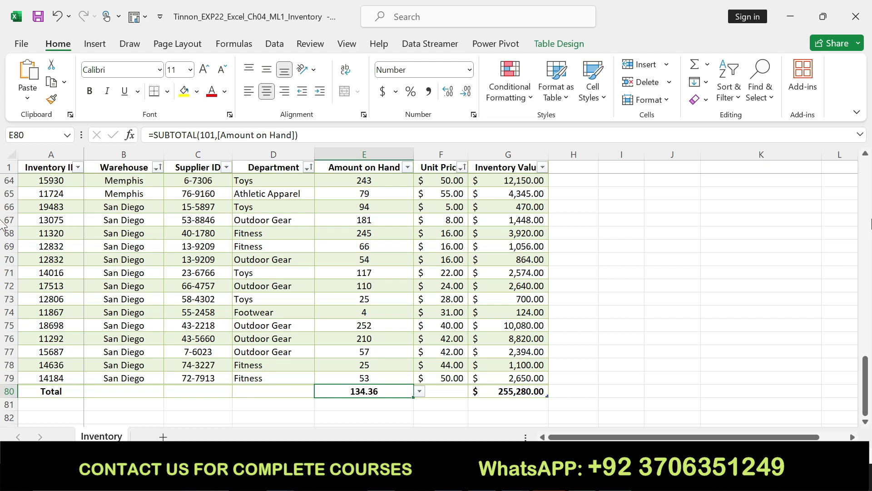
left_click_drag(865, 364, 861, 166)
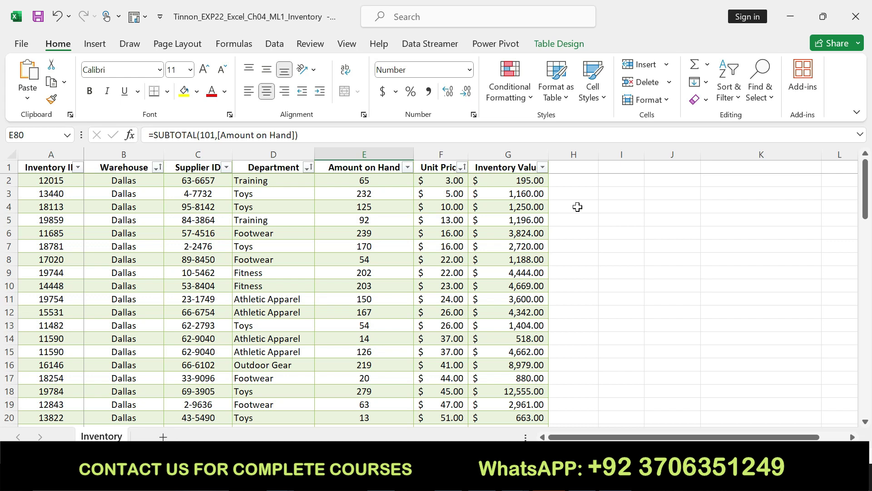
key("alt+Tab")
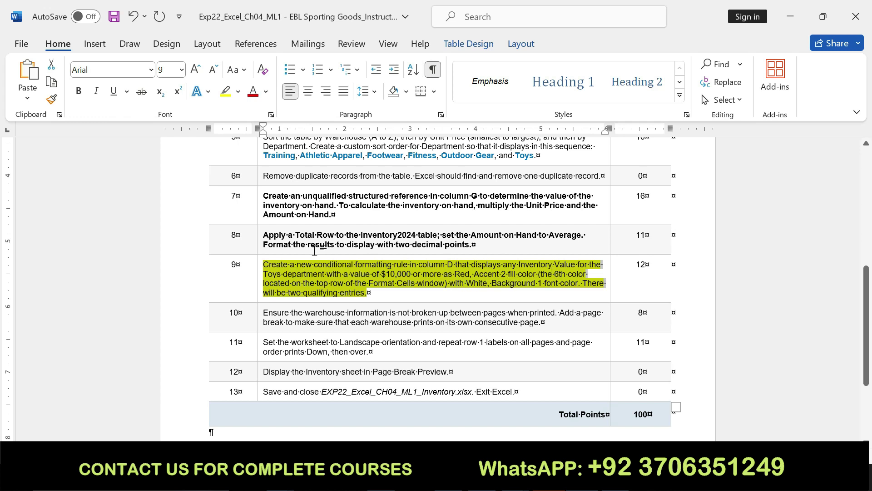
Bold the opening text of instruction 9 in Word, from "Create a new conditional formatting rule" through "as Red,"
left_click(276, 276)
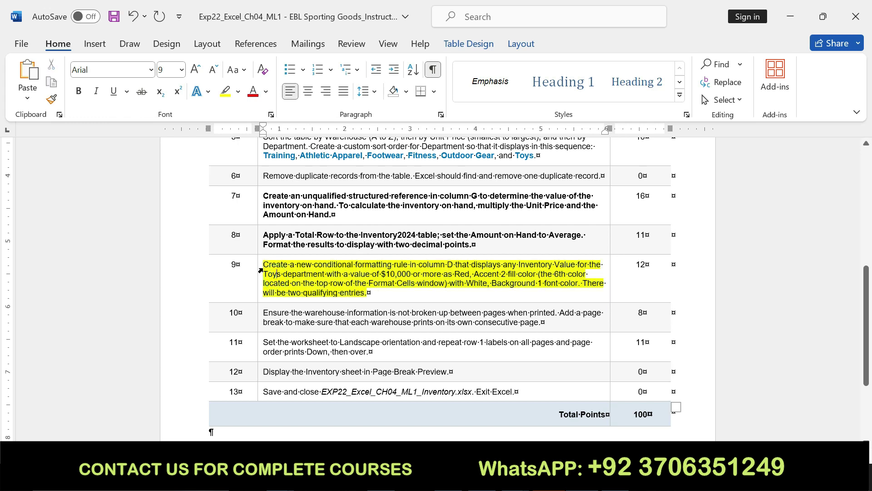
left_click_drag(262, 268, 474, 274)
left_click(487, 251)
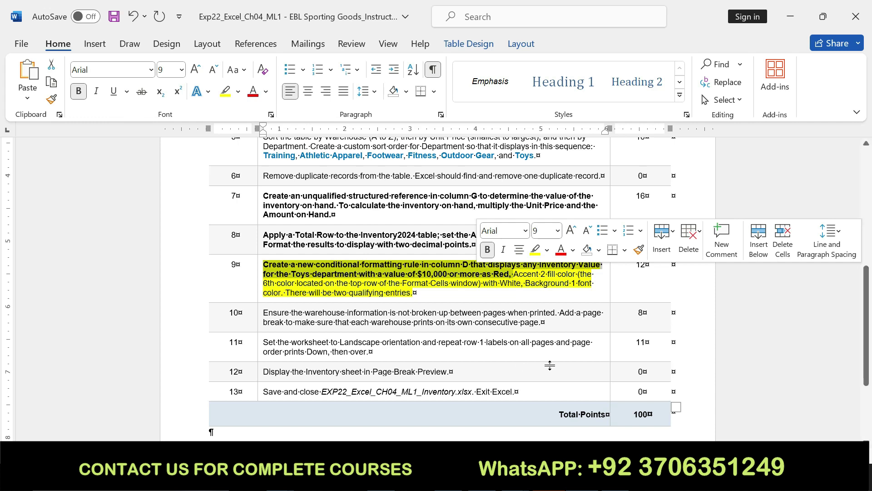
Review instruction 9's requirement for the column D rule on Toys department inventory values
key("alt")
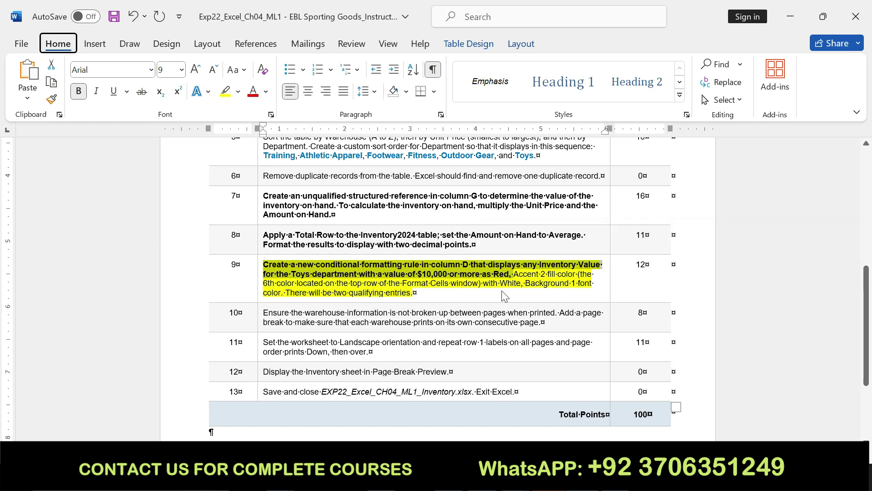
left_click(396, 281)
left_click_drag(264, 264, 510, 284)
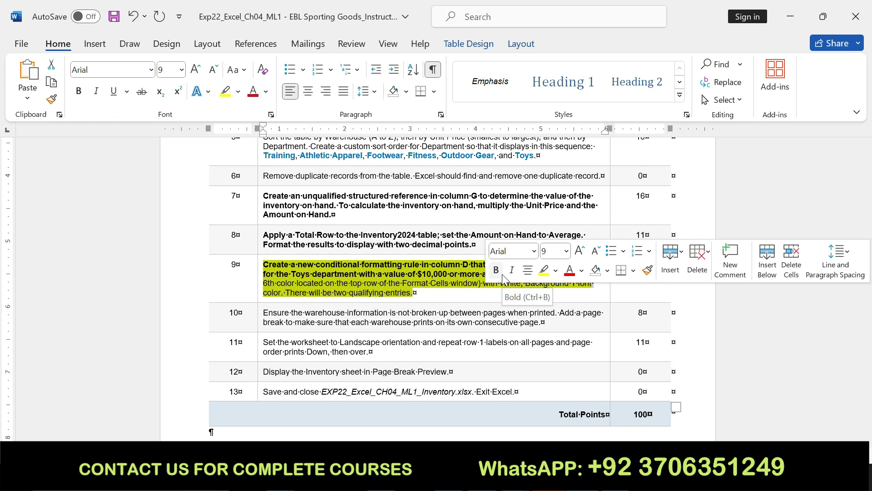
left_click(269, 272)
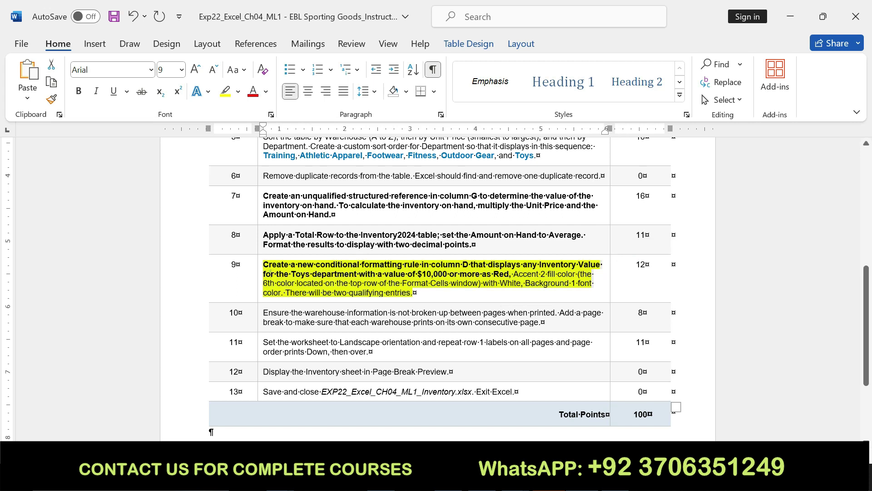
left_click_drag(263, 264, 509, 274)
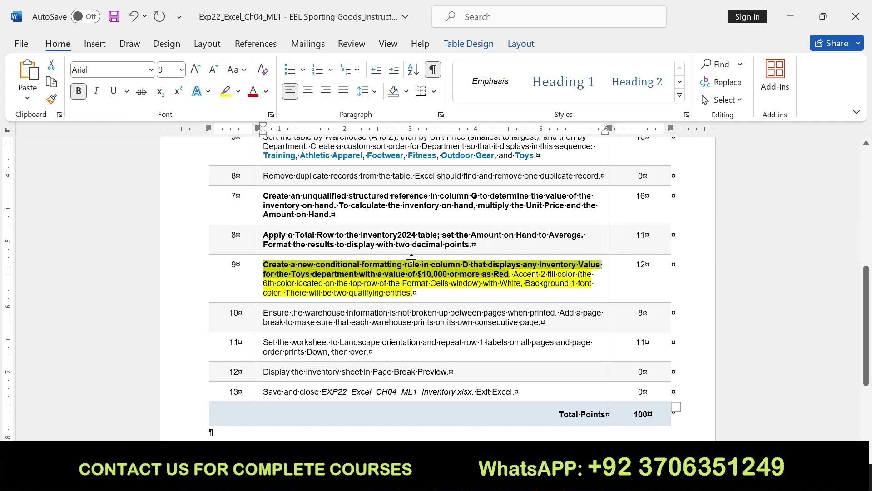
left_click(494, 269)
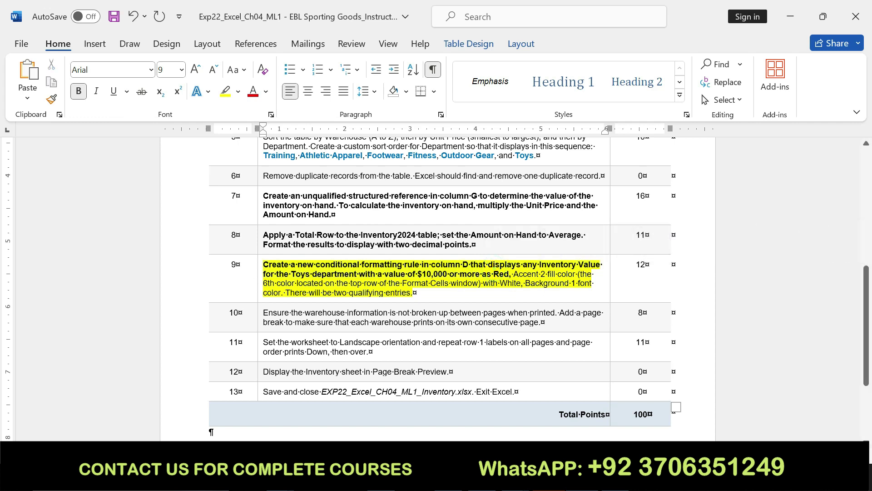
Mark the column D requirement in instruction 9, switch to Excel, and select the Department entries in D2:D79
left_click_drag(472, 265, 263, 265)
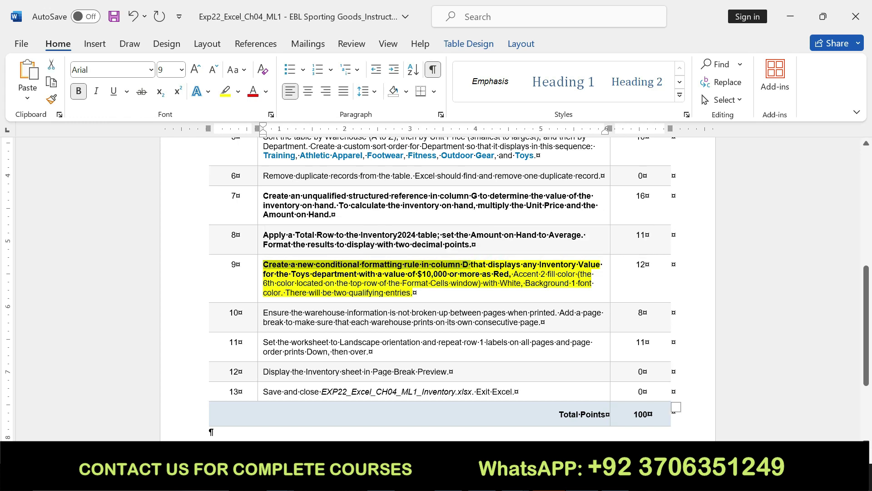
key("alt+Tab")
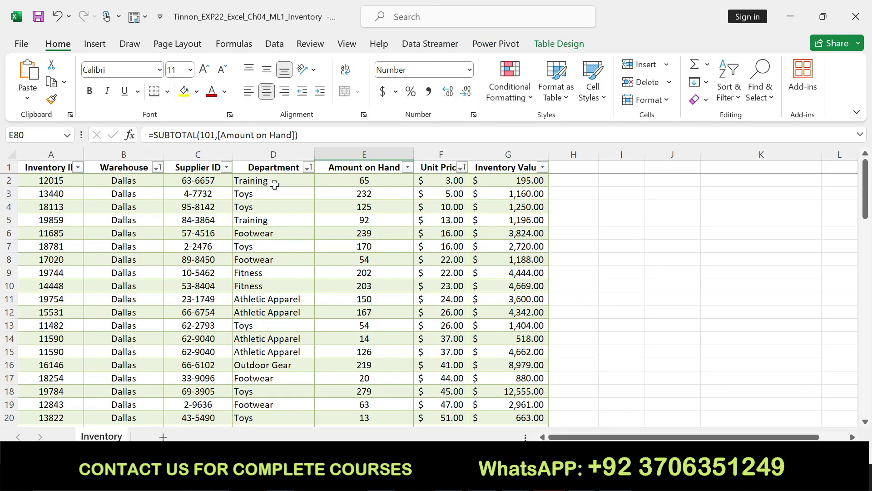
left_click_drag(268, 179, 267, 353)
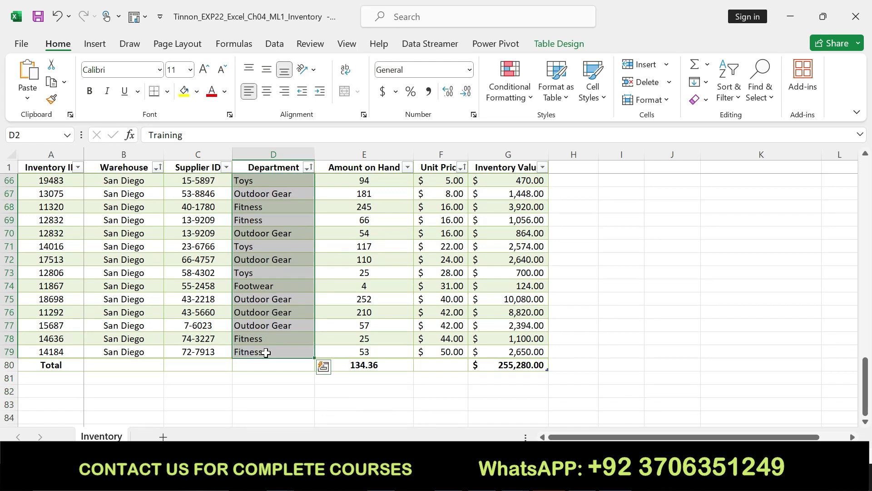
Return to Word and reread instruction 9, focusing on the "10,000 or more" condition
key("alt+Tab")
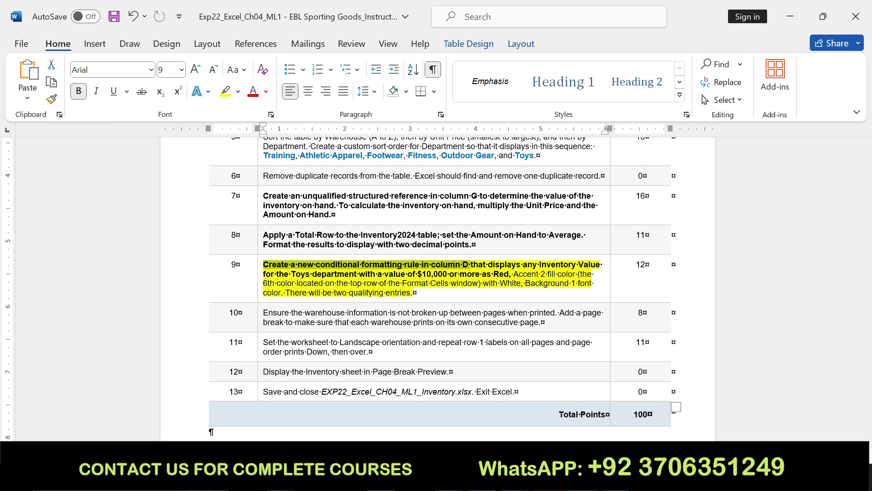
left_click(451, 271)
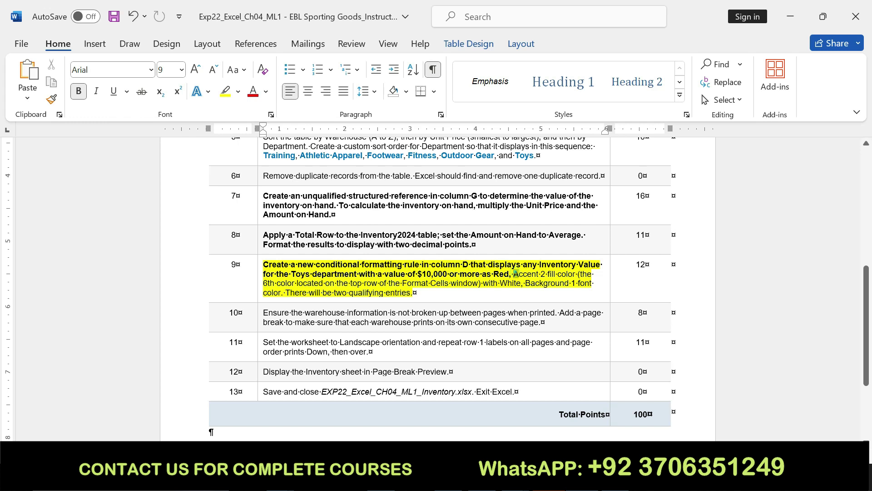
right_click(516, 274)
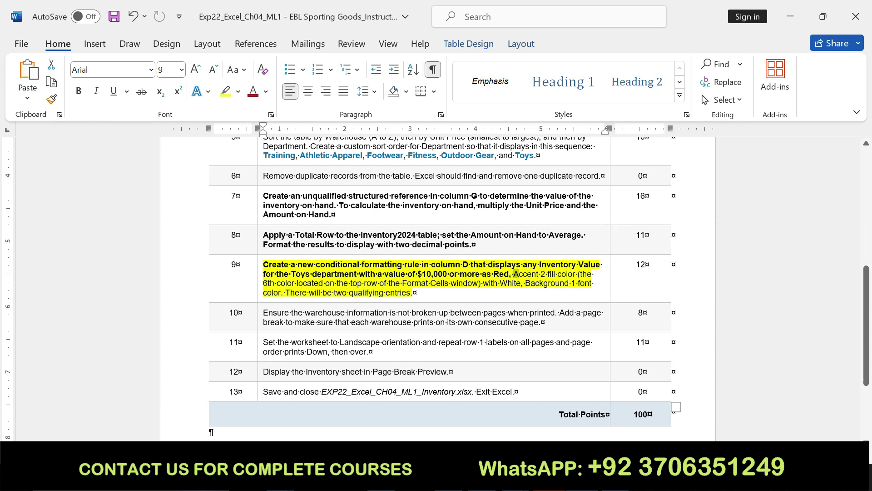
left_click(513, 273)
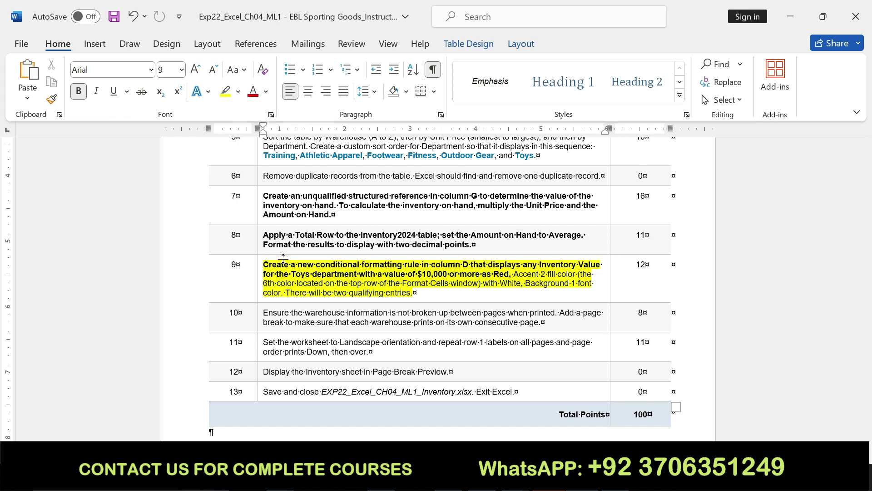
left_click_drag(263, 265, 413, 293)
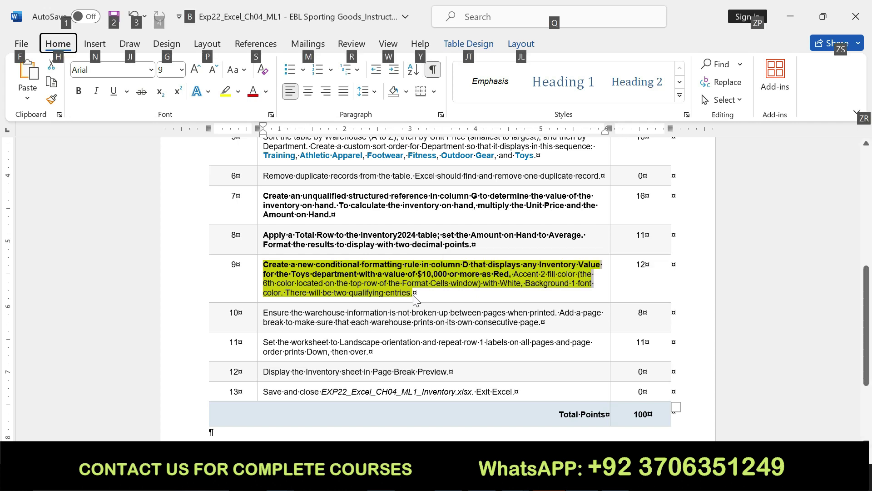
left_click(378, 274)
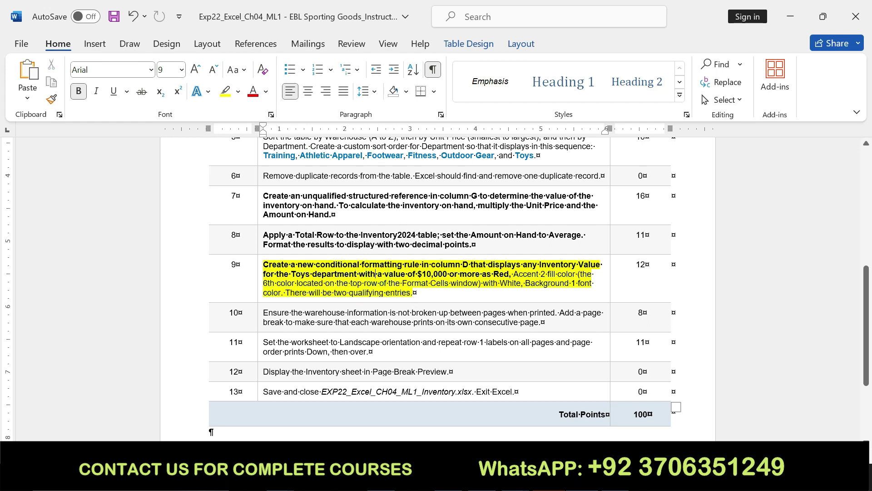
left_click_drag(421, 274, 481, 274)
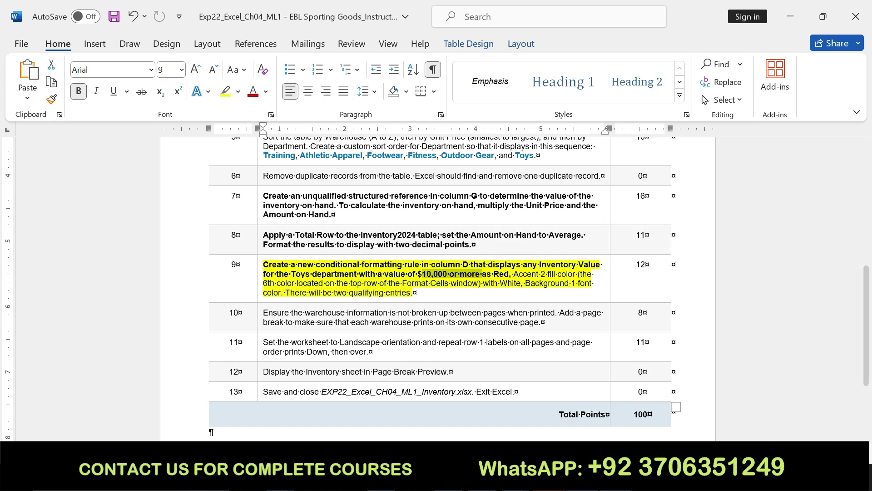
Switch to Excel and start a new conditional formatting rule on D2:D79 with the type "Format only cells that contain"
key("alt+Tab")
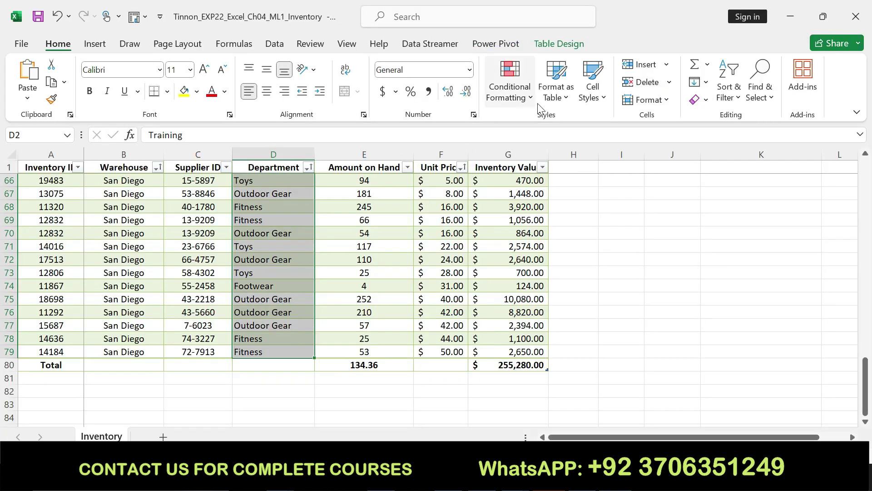
left_click(522, 98)
left_click(551, 261)
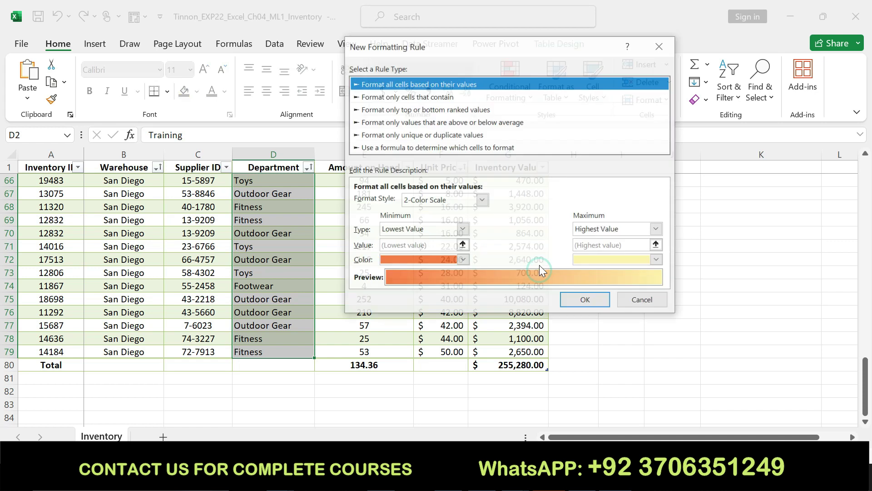
left_click(418, 98)
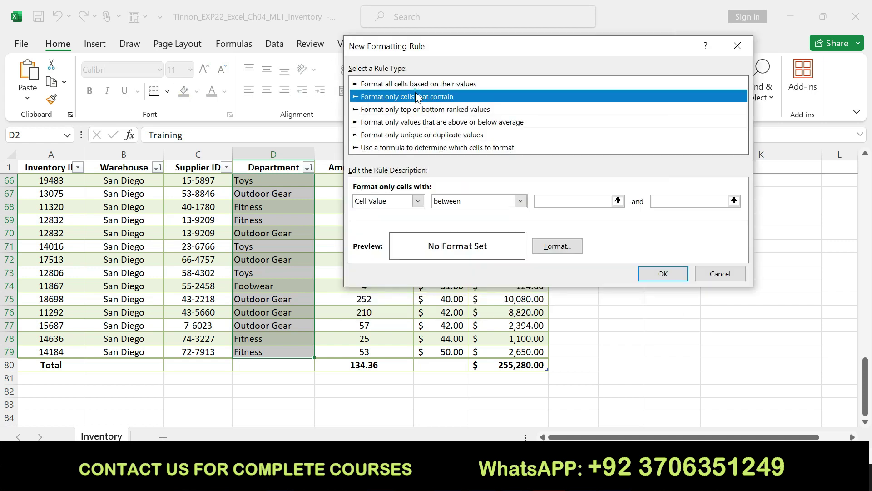
left_click(445, 135)
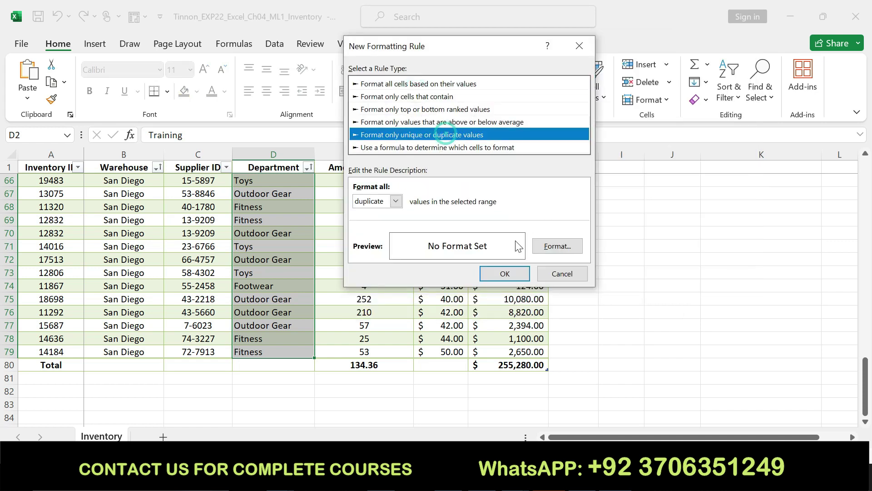
left_click(434, 96)
Set the rule's condition to Cell Value greater than or equal to 1000$
left_click(520, 201)
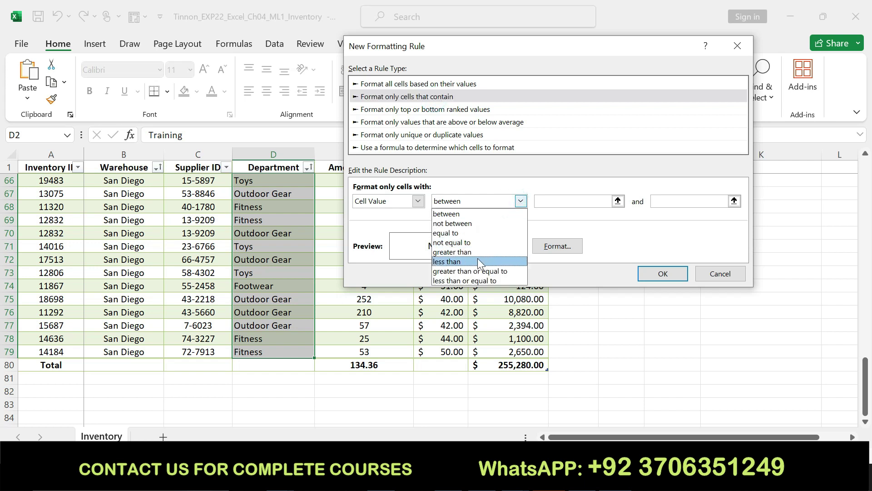
left_click(462, 234)
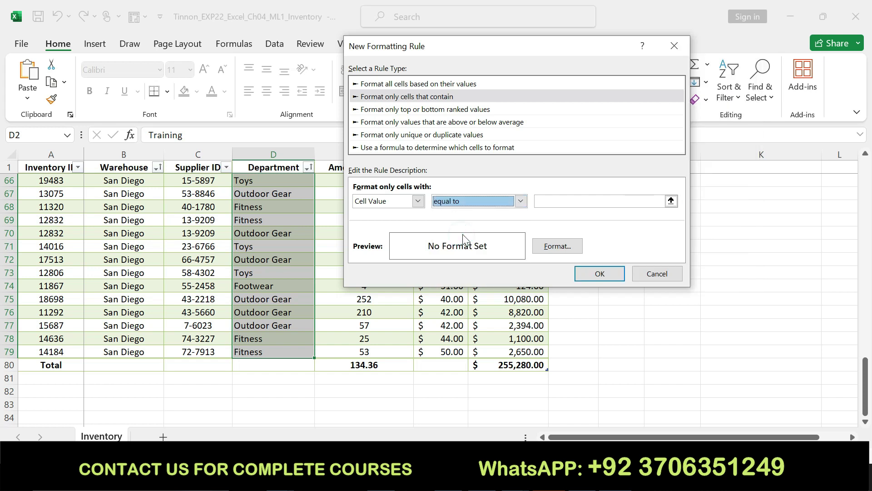
left_click(521, 202)
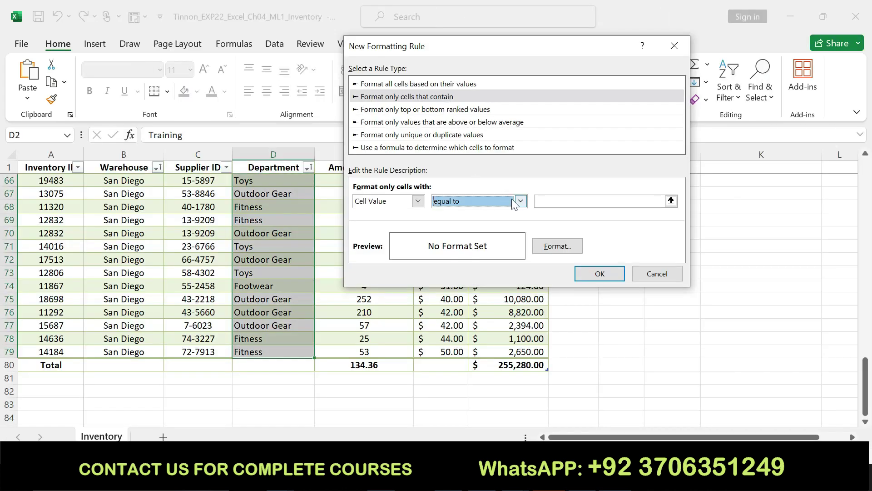
left_click(520, 201)
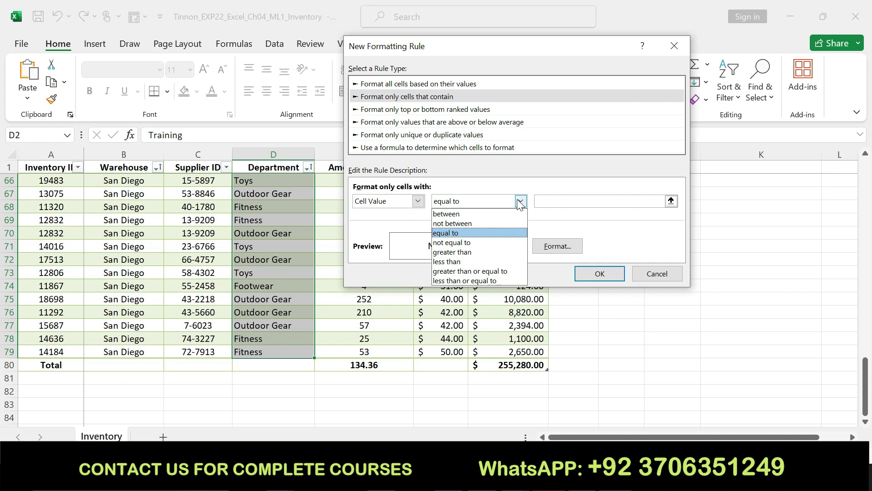
left_click(476, 272)
left_click(555, 201)
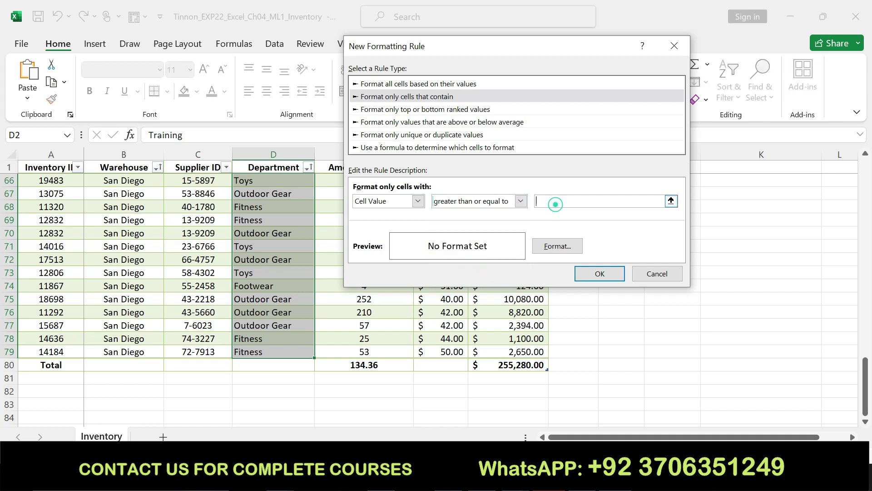
type("1000$")
Check the Red, Accent 2 fill requirement in Word, return to Excel, and open the rule's fill format options
key("alt+Tab")
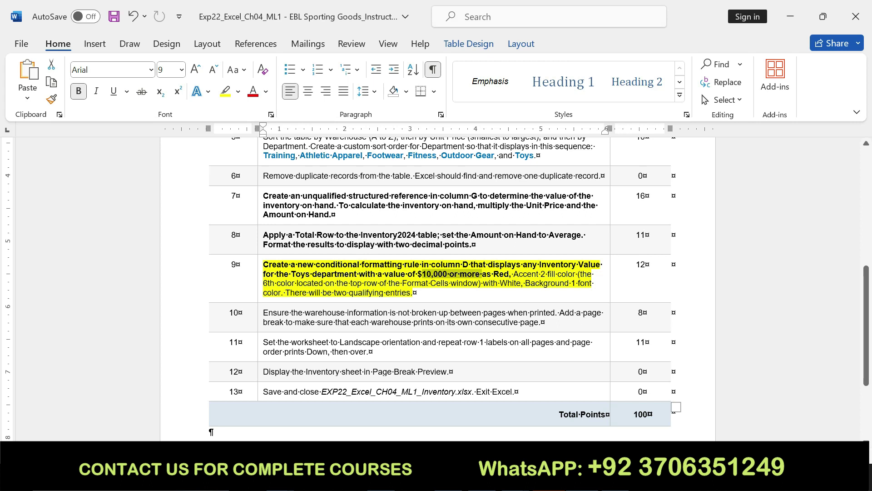
left_click_drag(522, 274, 498, 273)
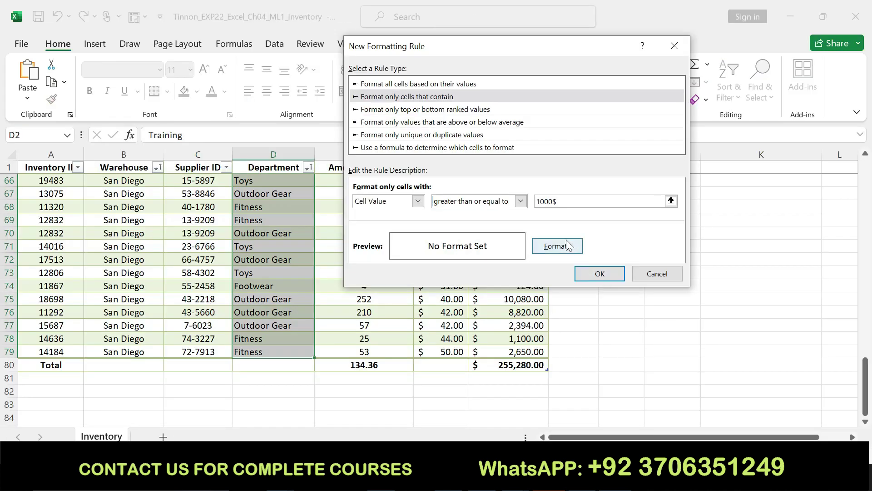
left_click(569, 245)
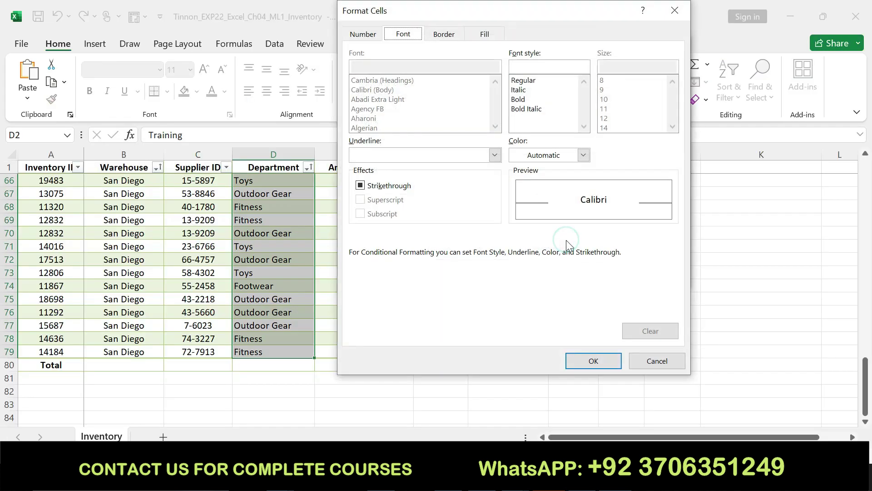
left_click(483, 32)
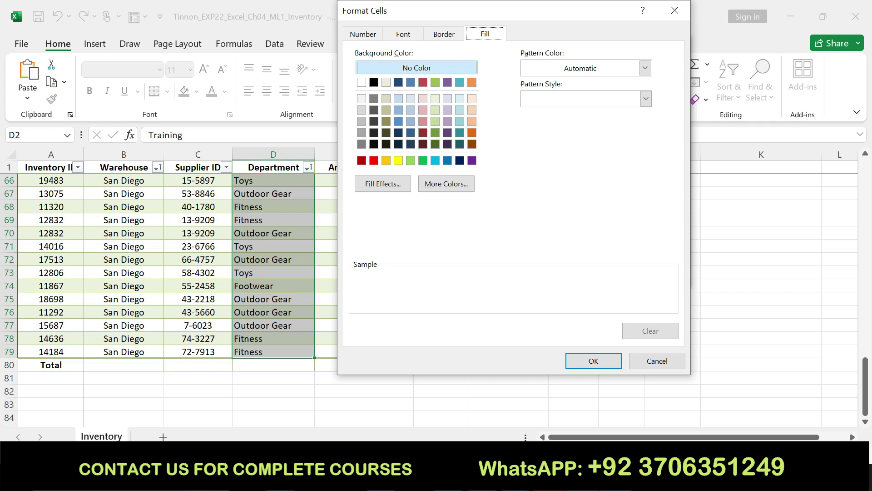
Consult the fill color's location in instruction 9, set the rule's fill to the lightest tint in the sixth color column, and return to Word
key("alt+Tab")
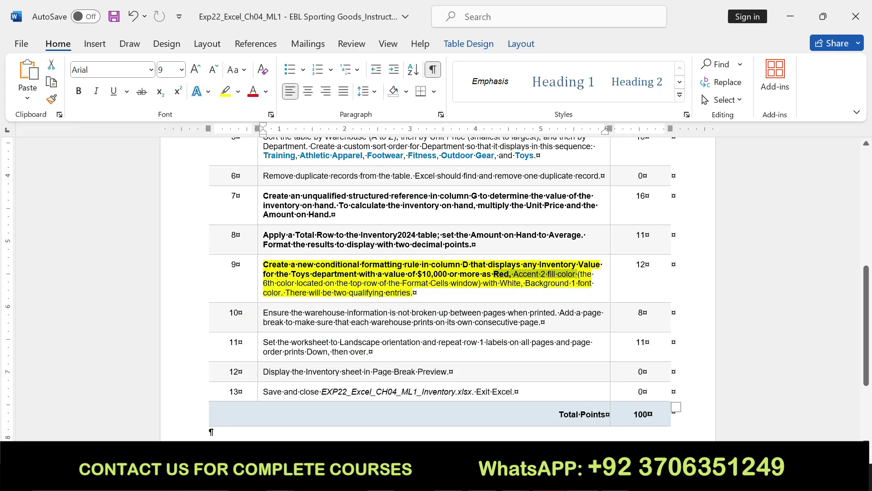
left_click_drag(263, 282, 478, 287)
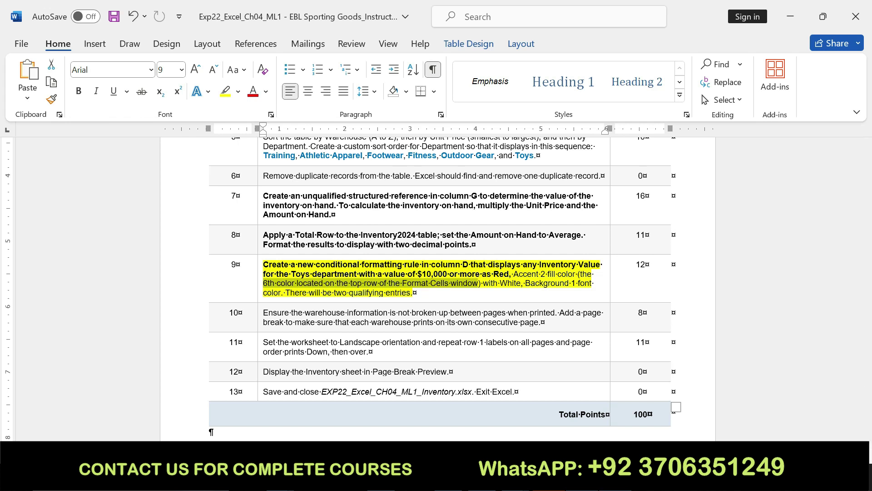
left_click(617, 399)
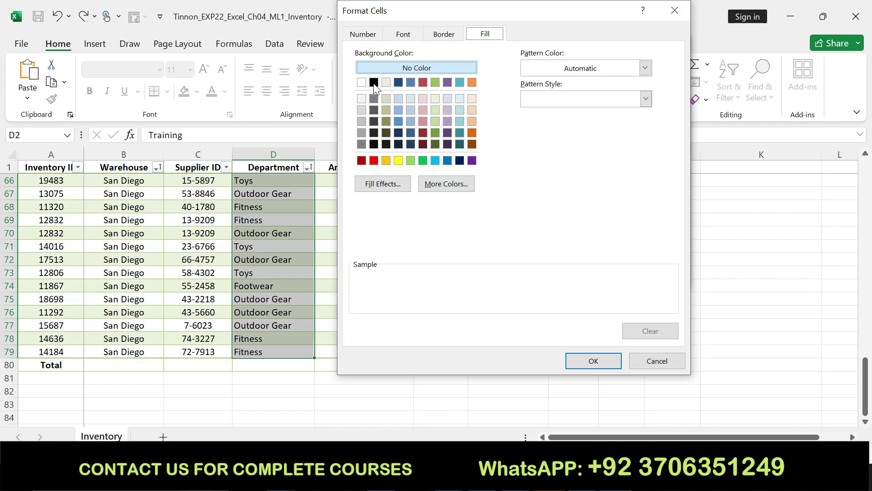
left_click(424, 95)
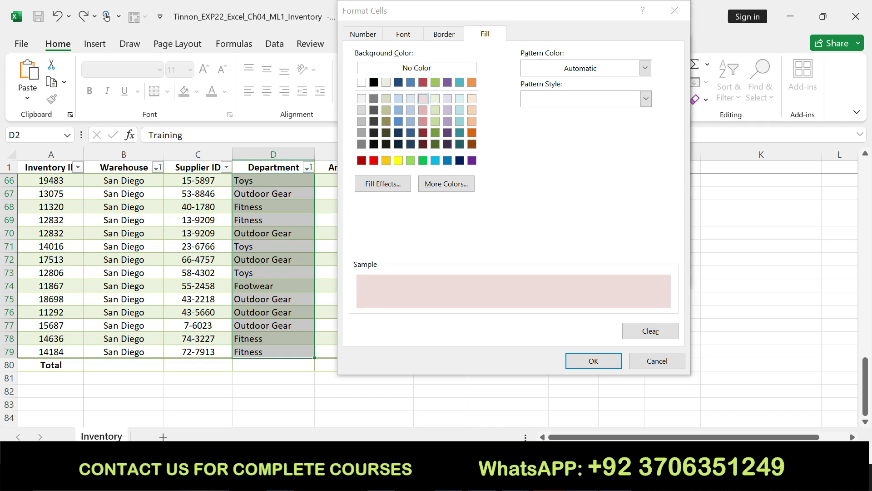
key("alt+Tab")
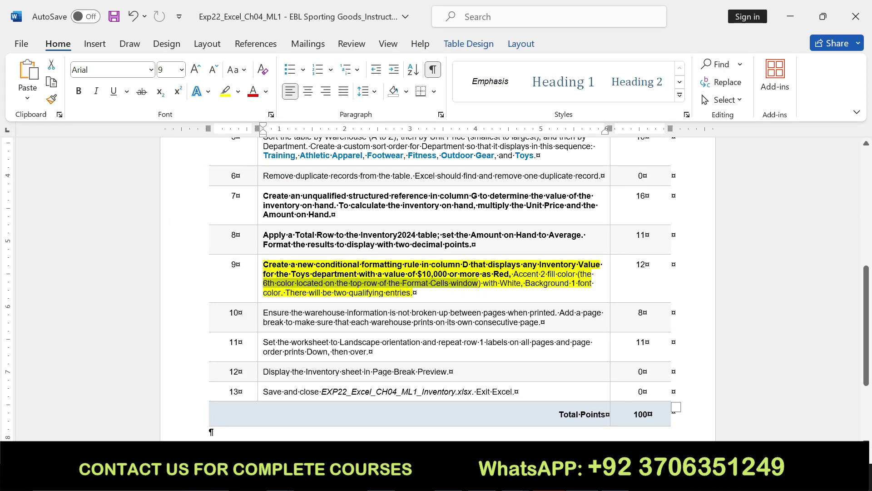
Check the White, Background 1 font color requirement in Word, return to Excel, and open the rule's font format options
left_click_drag(500, 283, 413, 293)
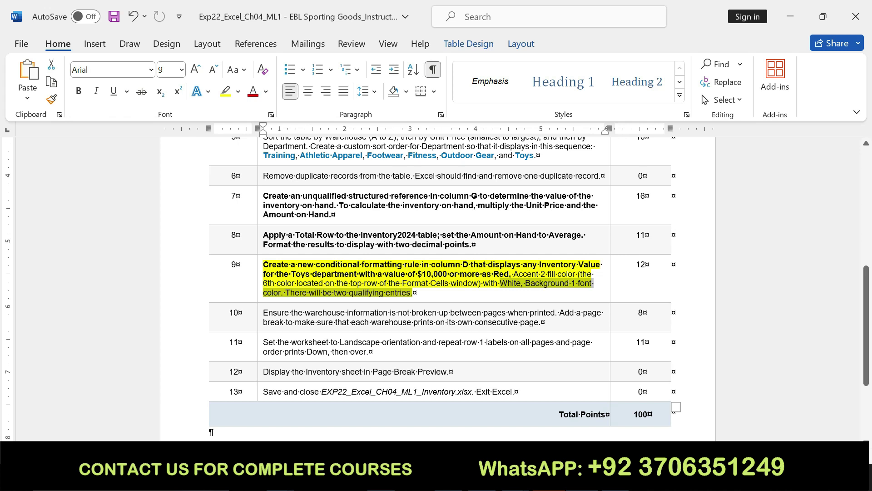
key("alt+Tab")
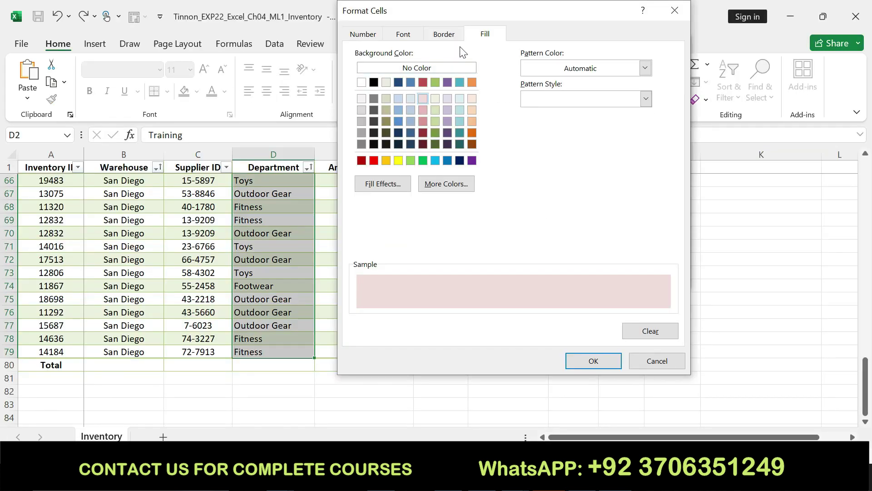
left_click(403, 33)
left_click(584, 155)
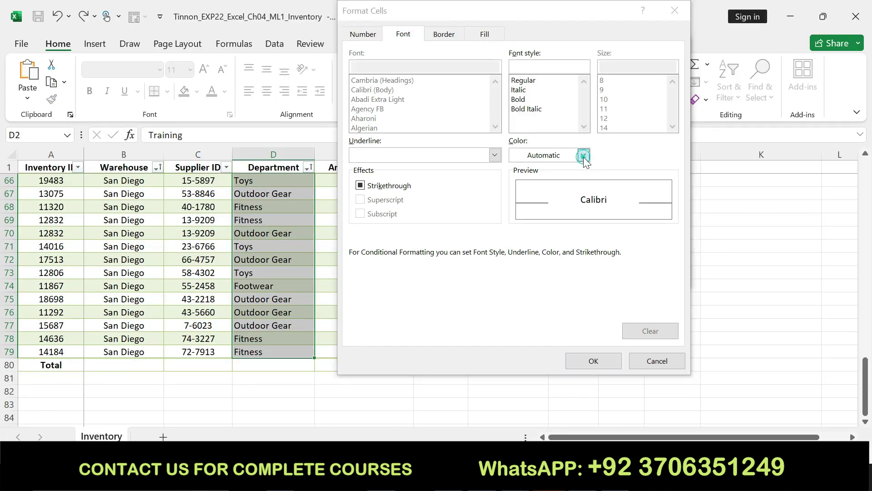
left_click(530, 100)
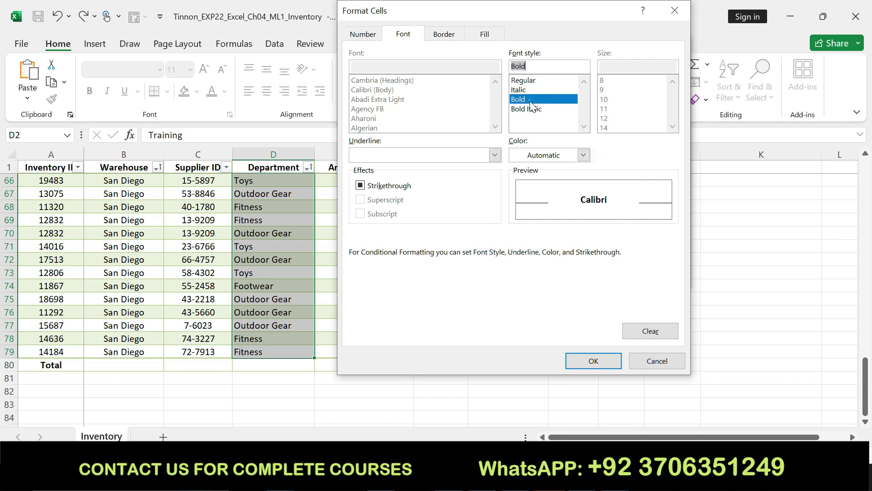
left_click(583, 155)
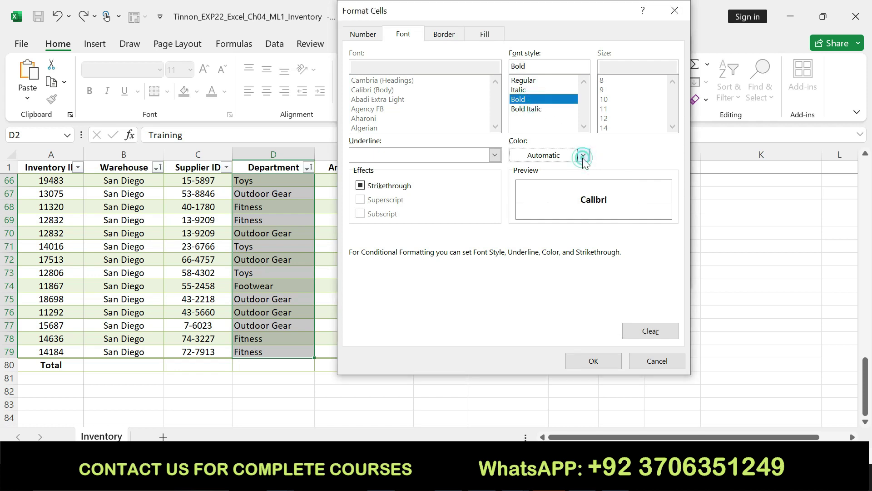
left_click(582, 157)
left_click(582, 157)
left_click(403, 34)
left_click(583, 156)
left_click(584, 156)
left_click(584, 155)
left_click(583, 155)
left_click(584, 156)
left_click(583, 156)
left_click(583, 155)
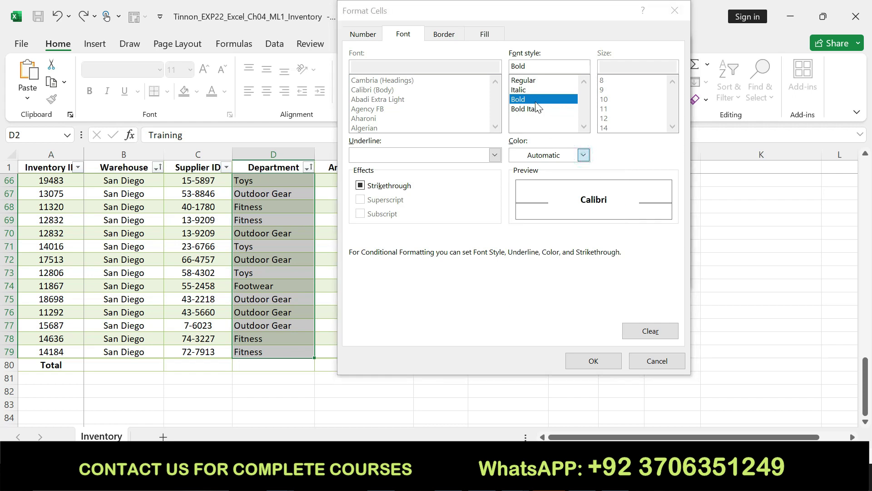
Set the conditional formatting rule's font style to Regular and accept the format settings
left_click(518, 80)
left_click(583, 155)
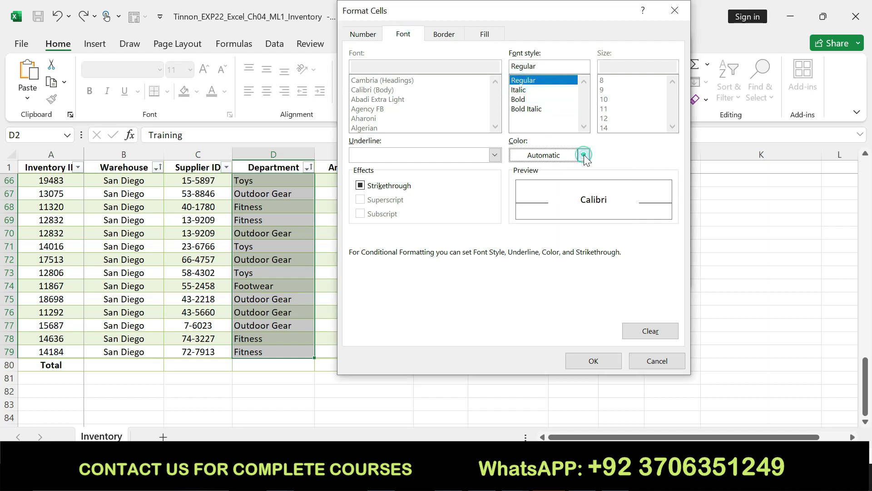
left_click(484, 35)
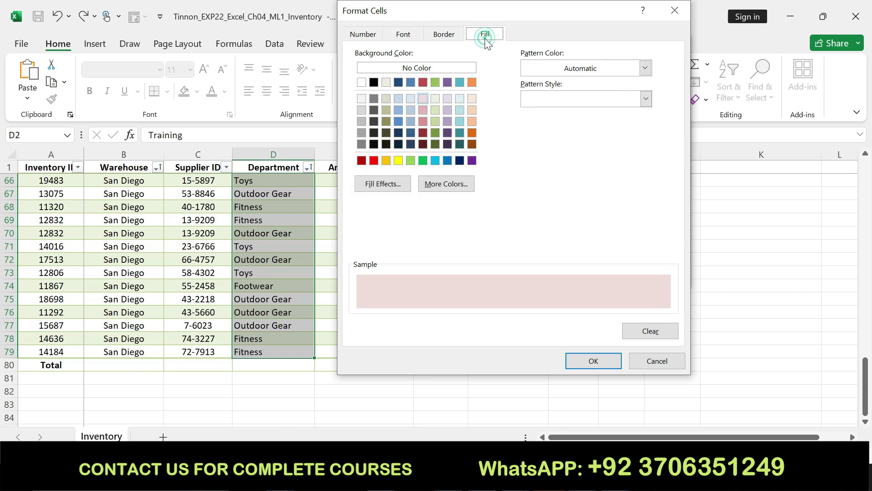
left_click(404, 34)
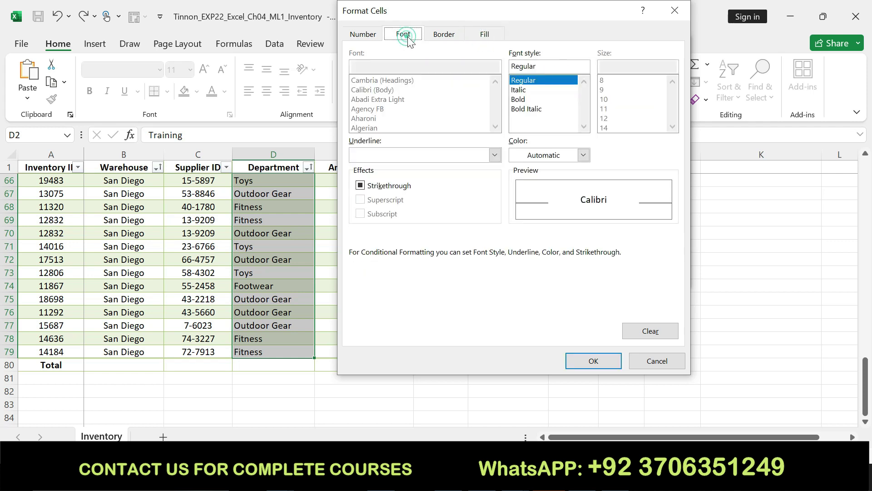
left_click(583, 155)
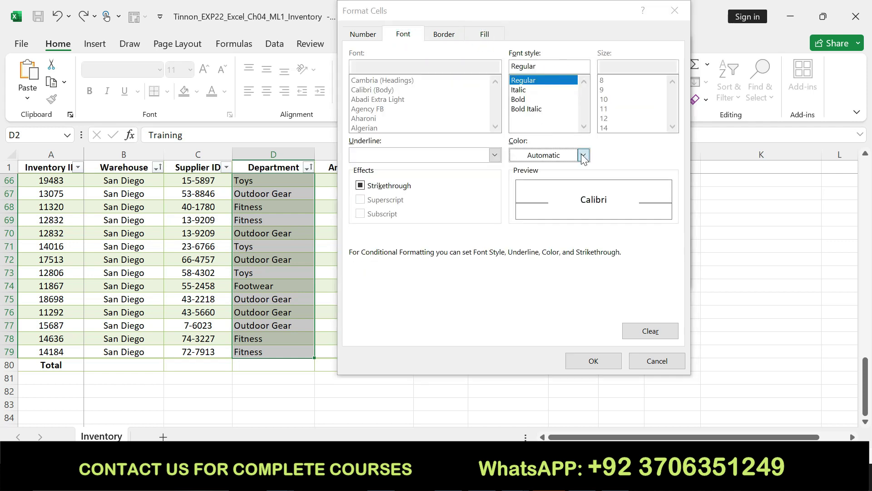
left_click(600, 356)
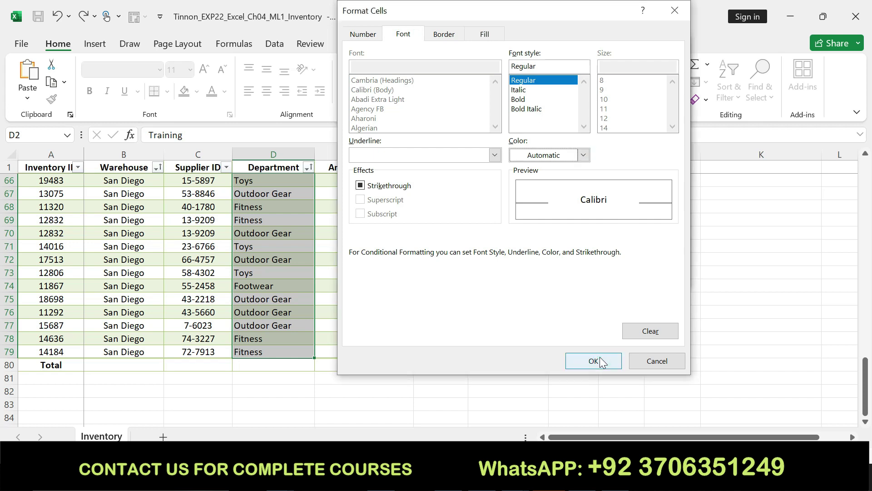
left_click(600, 362)
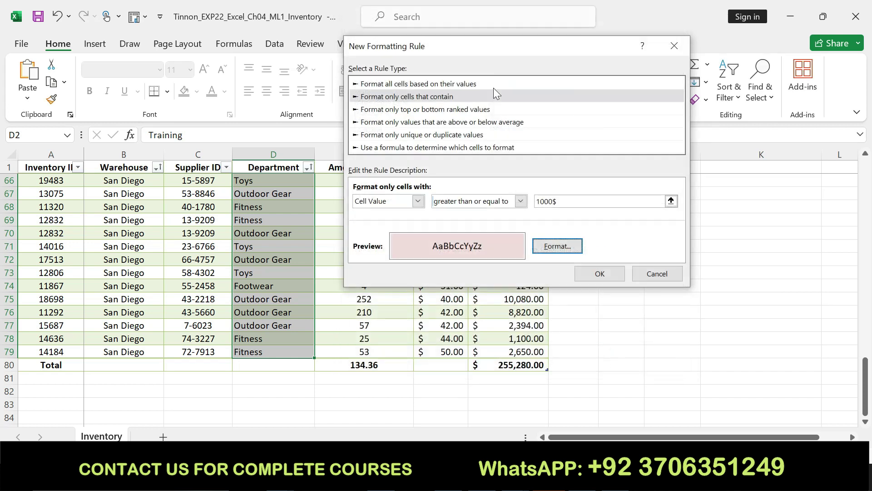
Set the rule's font color to White, Background 1, create the rule, and review column D from its first row
left_click(557, 245)
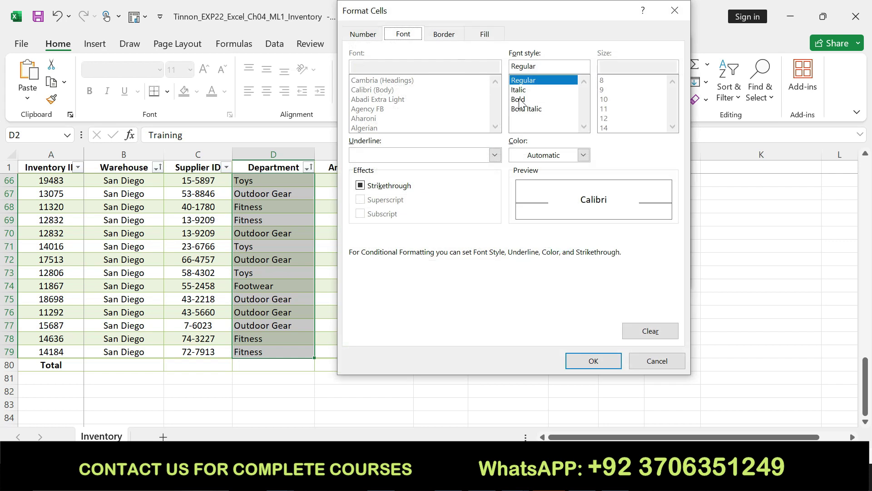
left_click(584, 155)
left_click(516, 210)
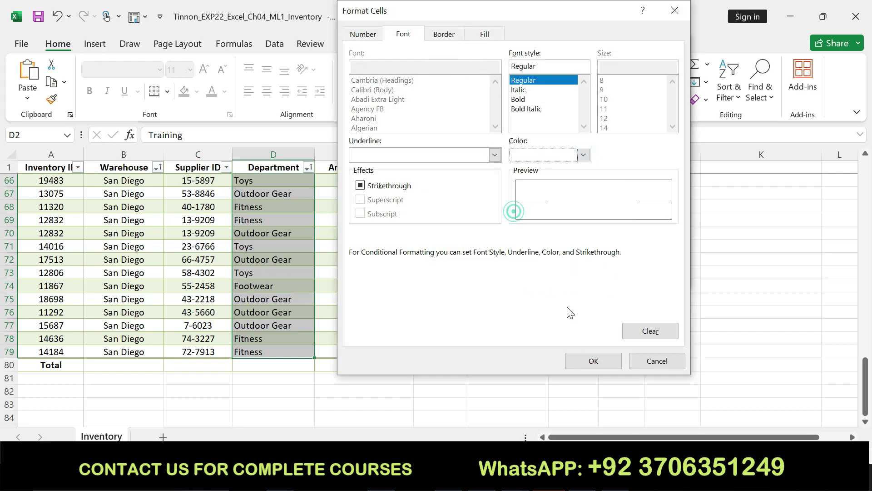
left_click(583, 359)
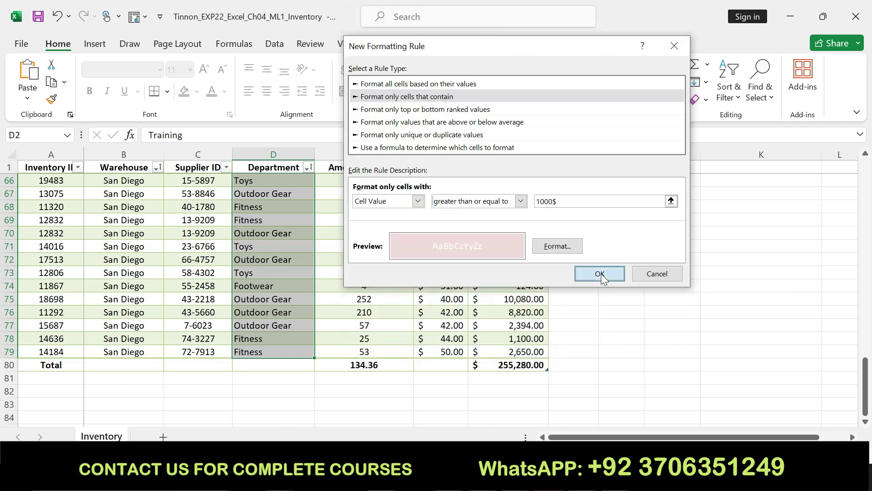
left_click(601, 273)
left_click_drag(866, 363, 837, 159)
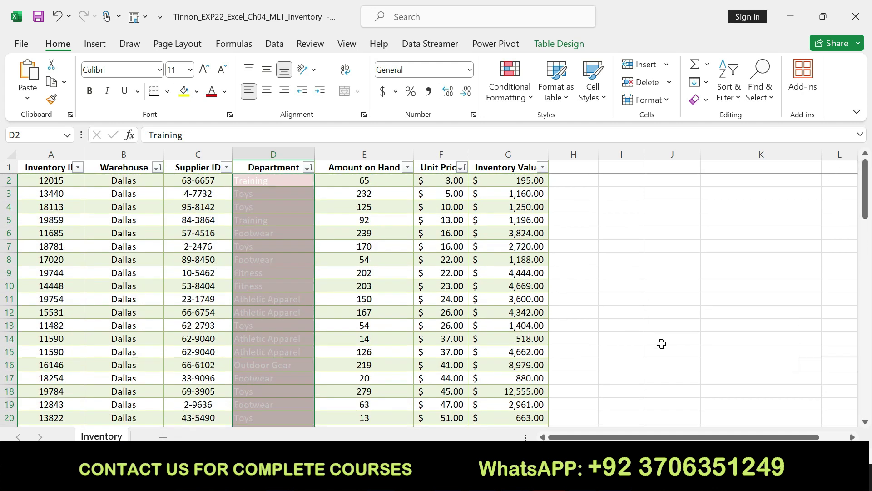
Switch to Word and undo the recent formatting, including the bold and yellow highlight on instruction 9
key("alt+Tab")
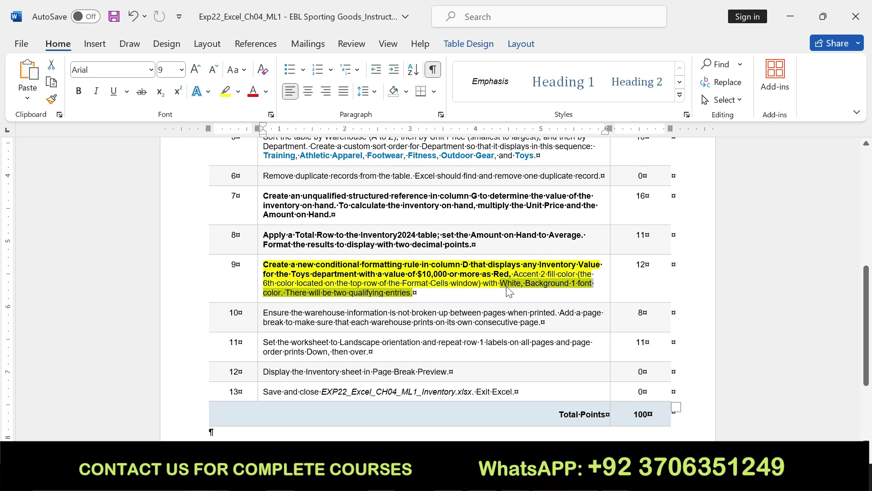
left_click(407, 300)
key("ctrl+z")
key("ctrl+z")
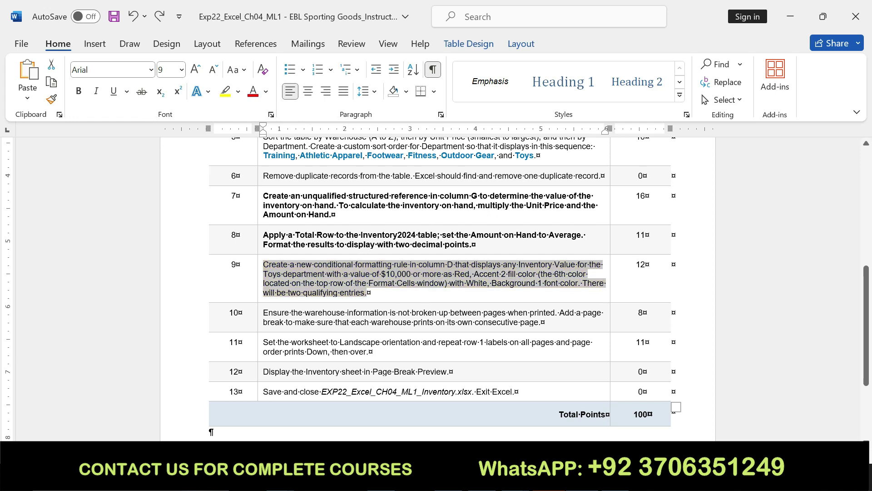
key("ctrl+z")
key("ctrl+z")
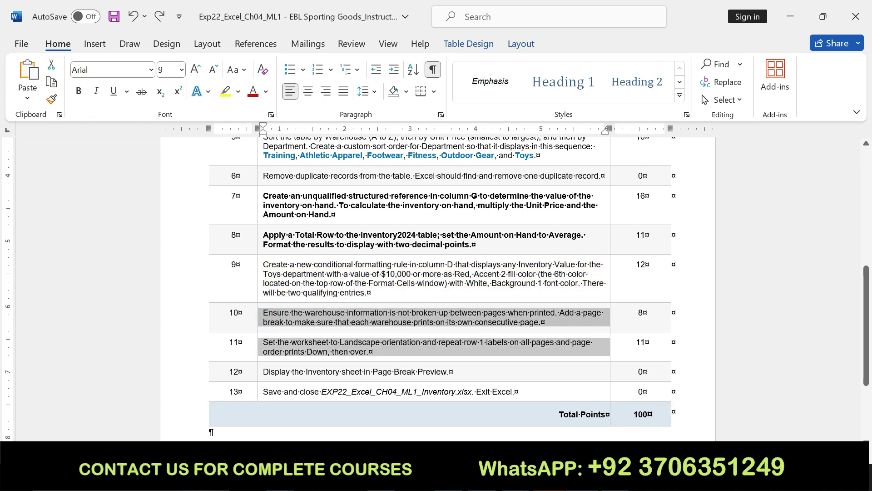
Format instruction 10 in bold with a yellow highlight
triple_click(500, 318)
left_click(496, 304)
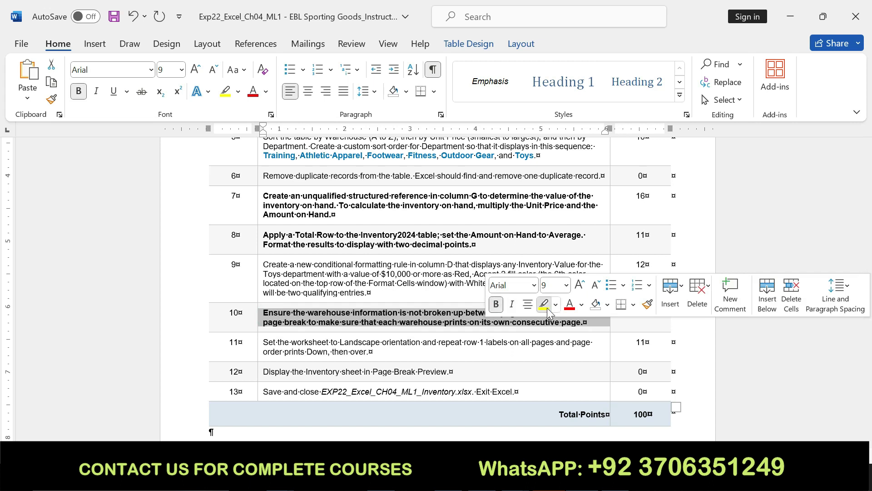
left_click(546, 309)
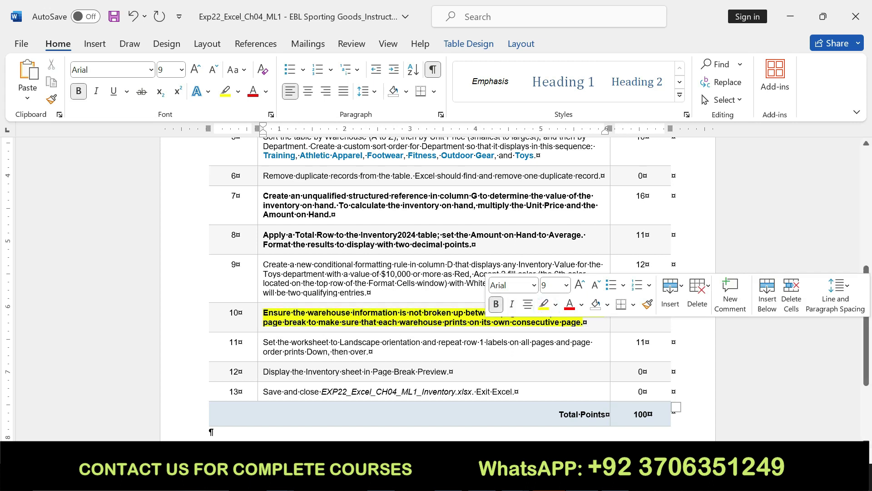
Read instruction 10's page break requirement in Word, compare it with the Inventory sheet, and return to Excel
left_click_drag(264, 321, 582, 322)
key("alt+Tab")
left_click(611, 272)
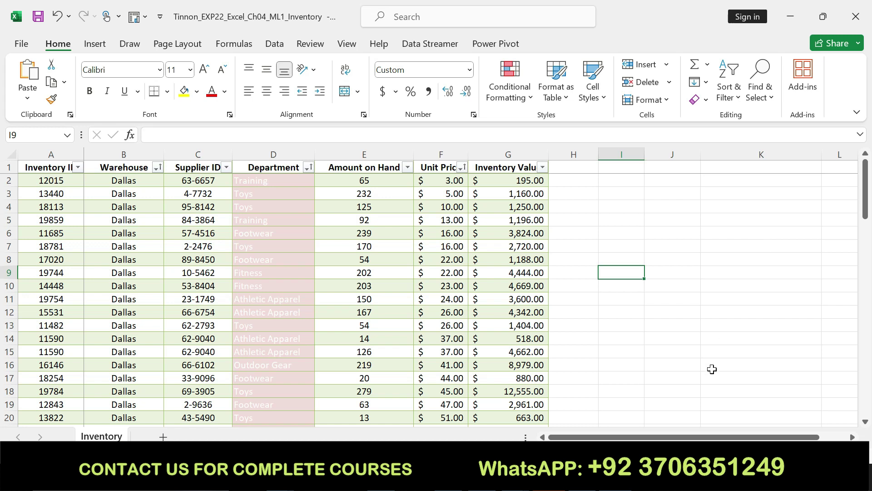
key("alt+Tab")
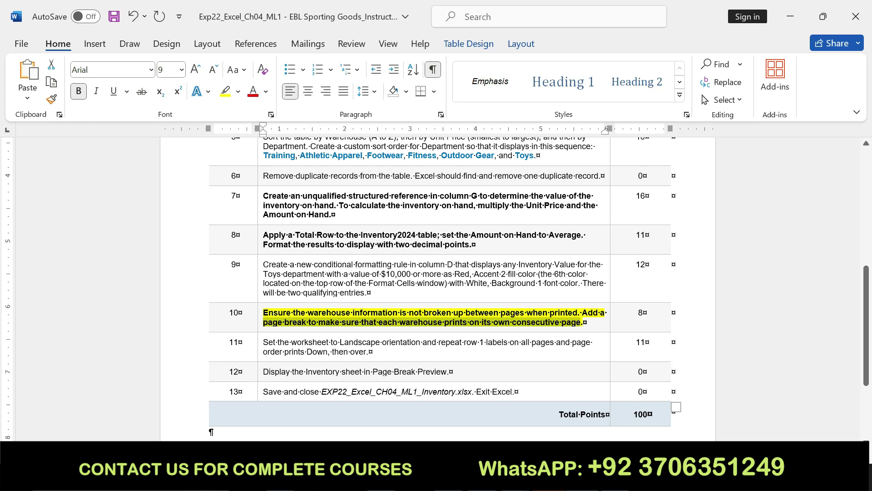
key("alt+Tab")
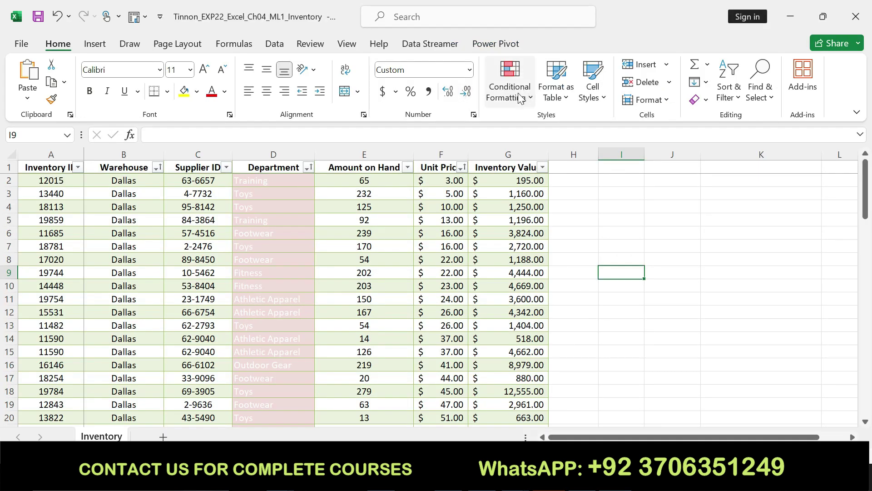
left_click(521, 98)
left_click(554, 302)
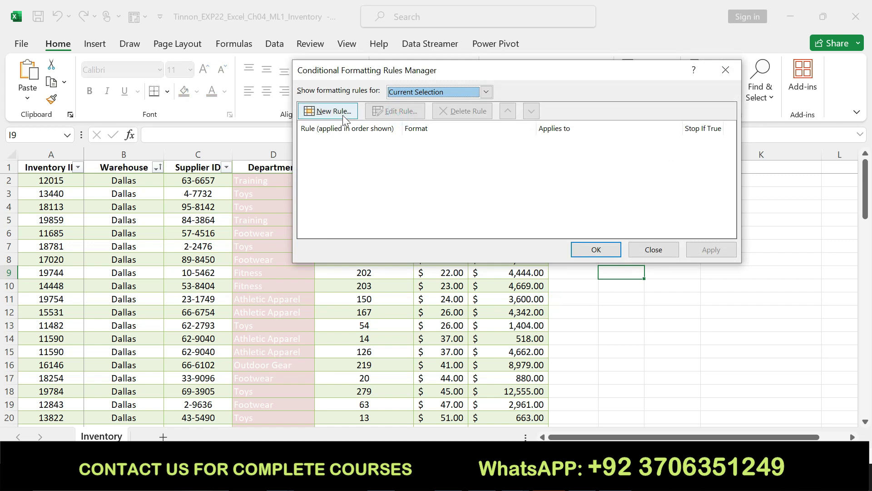
left_click(594, 248)
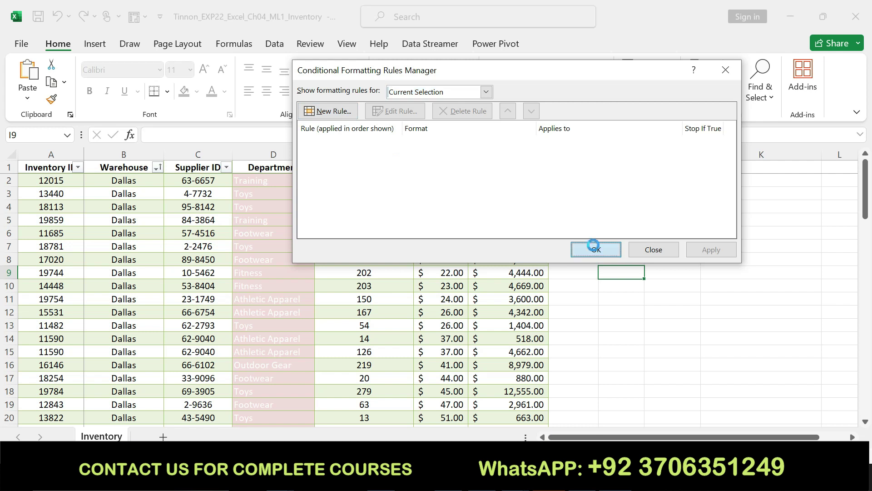
Select D2:D79 and open its existing conditional formatting rule for editing
left_click_drag(303, 180, 263, 390)
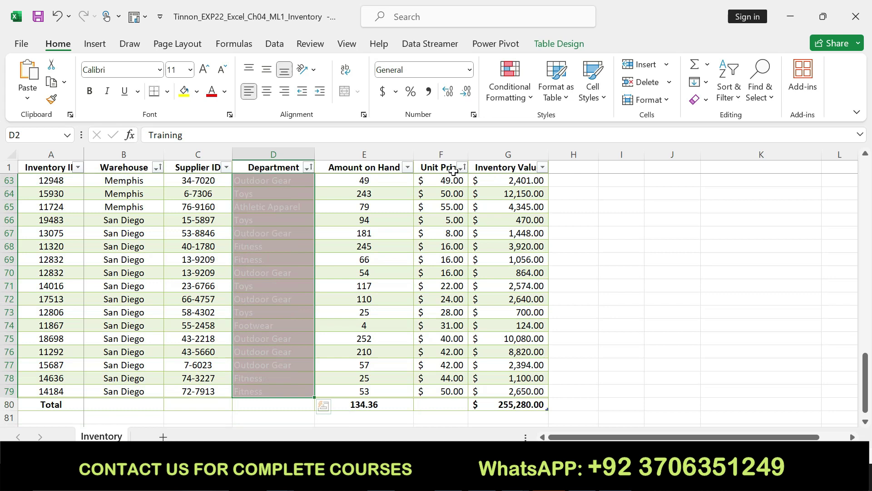
left_click(510, 82)
left_click(520, 311)
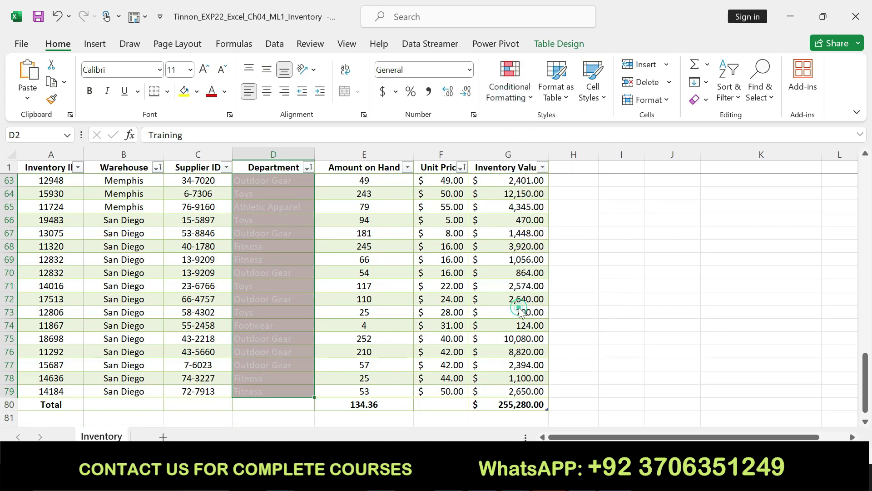
left_click(483, 145)
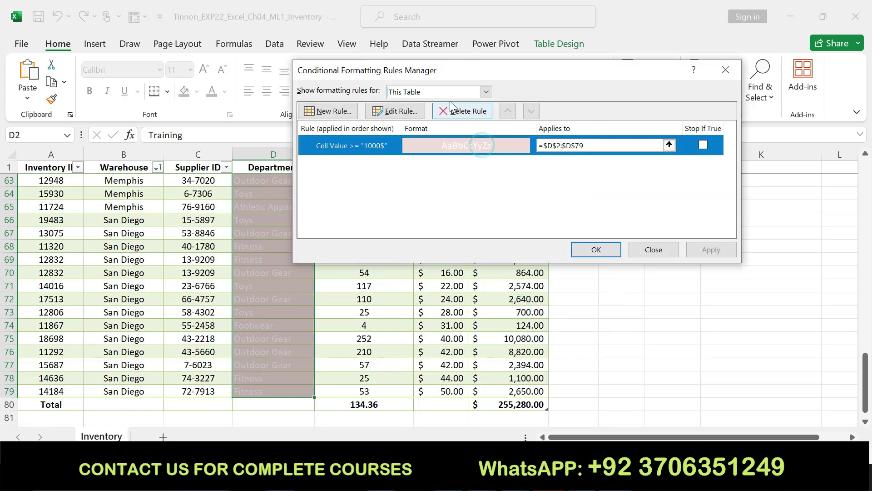
left_click(396, 111)
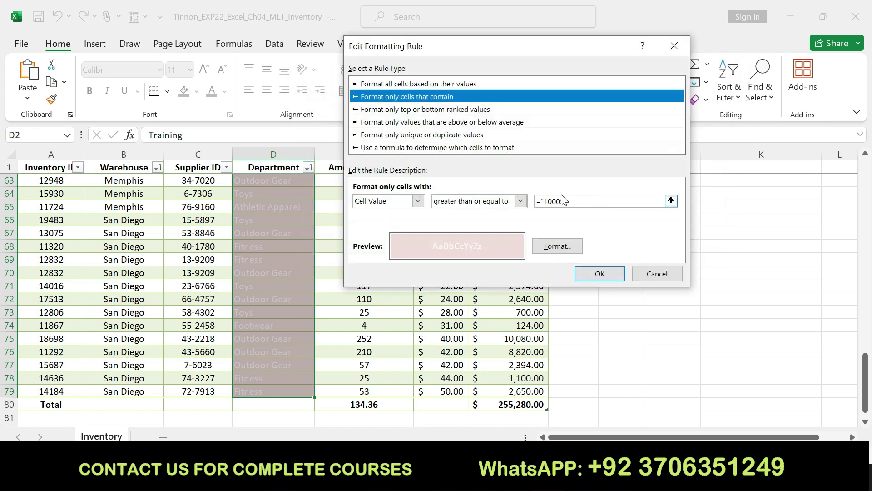
Change the rule's fill to the sixth color on the top row (Red, Accent 2) and apply the edited rule
left_click(553, 245)
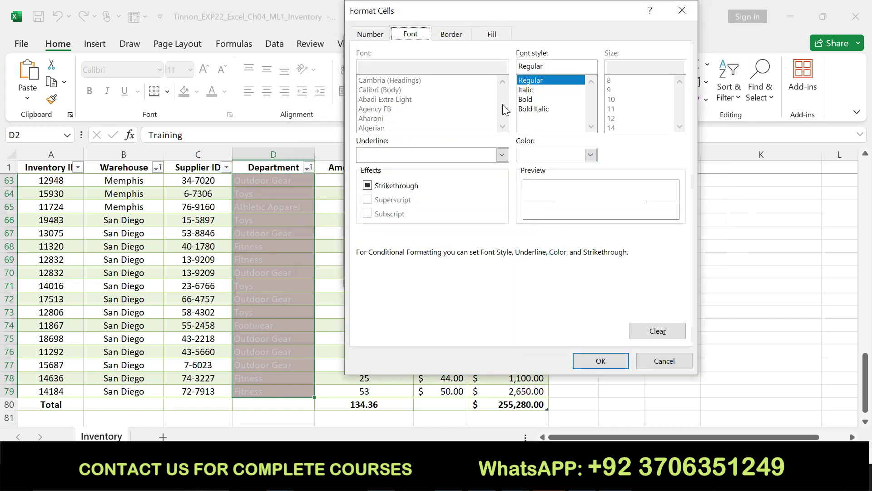
left_click(492, 34)
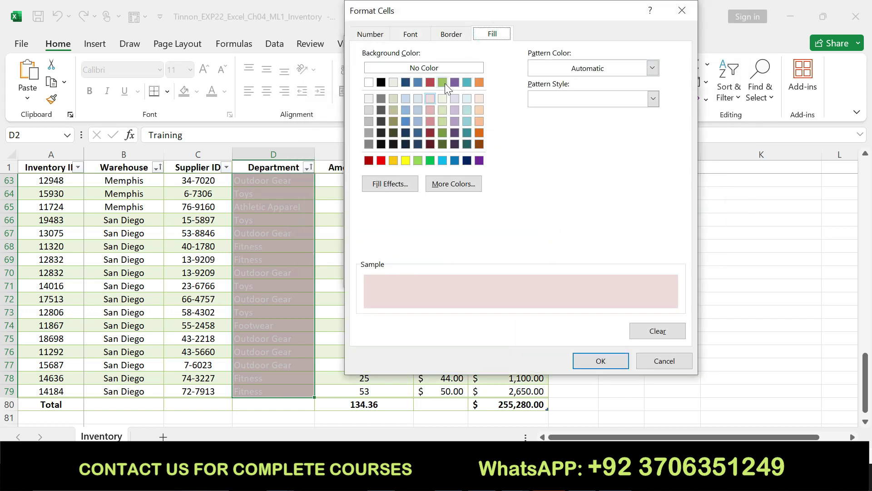
left_click(430, 82)
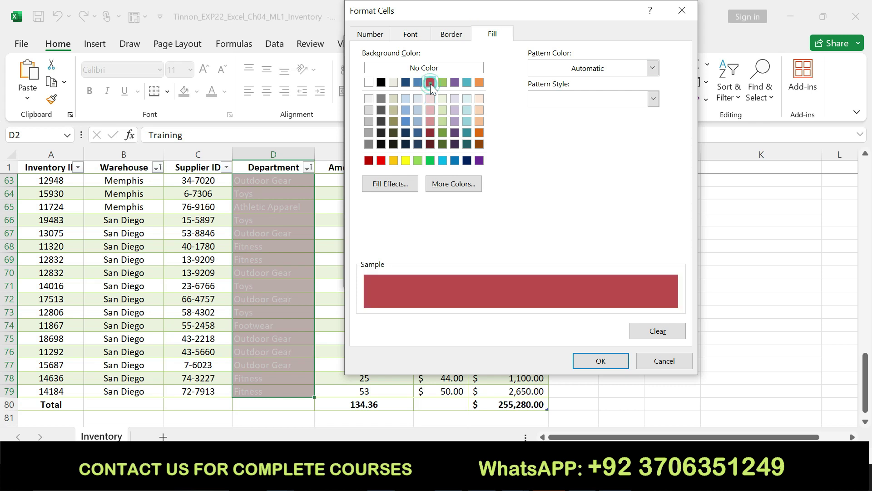
left_click(601, 361)
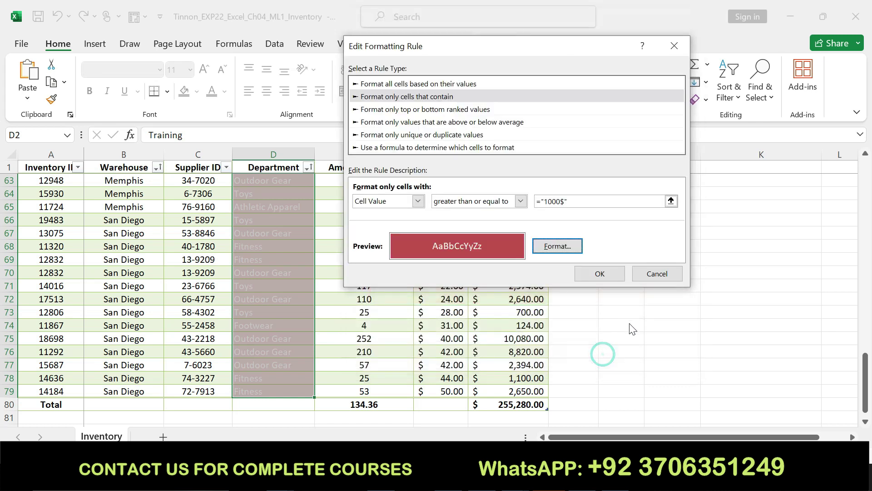
left_click(590, 271)
left_click(596, 249)
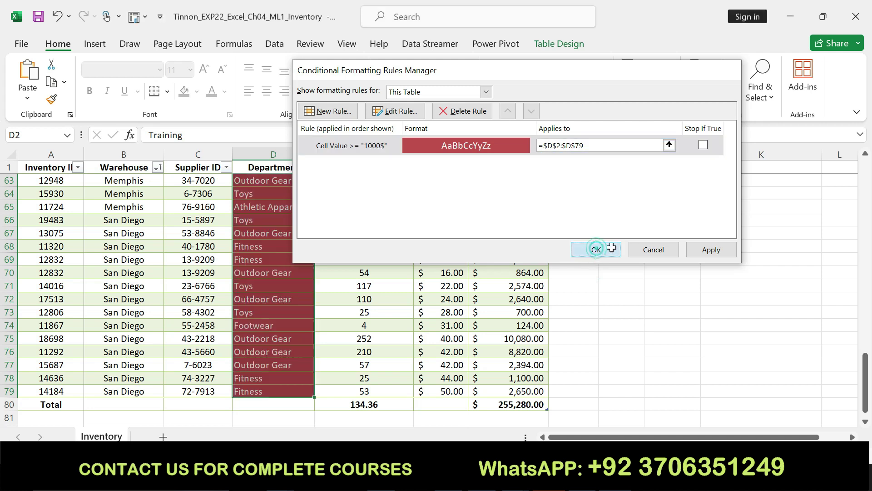
Recheck instruction 10 in Word, then insert a page break in Excel at A22, the first Denver warehouse record
left_click_drag(866, 362, 738, 220)
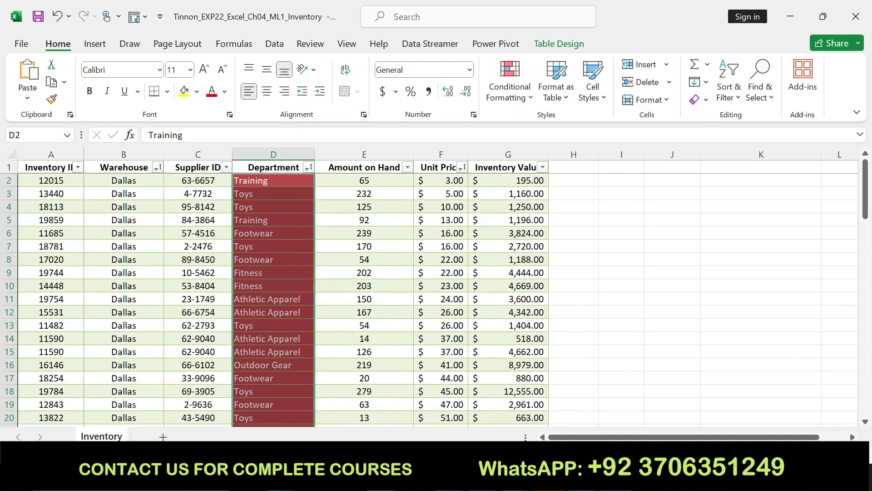
key("alt+Tab")
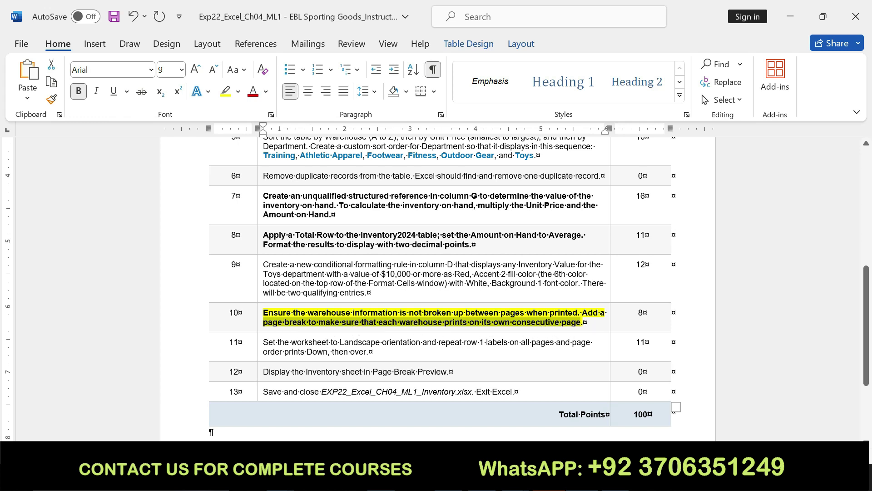
key("alt+Tab")
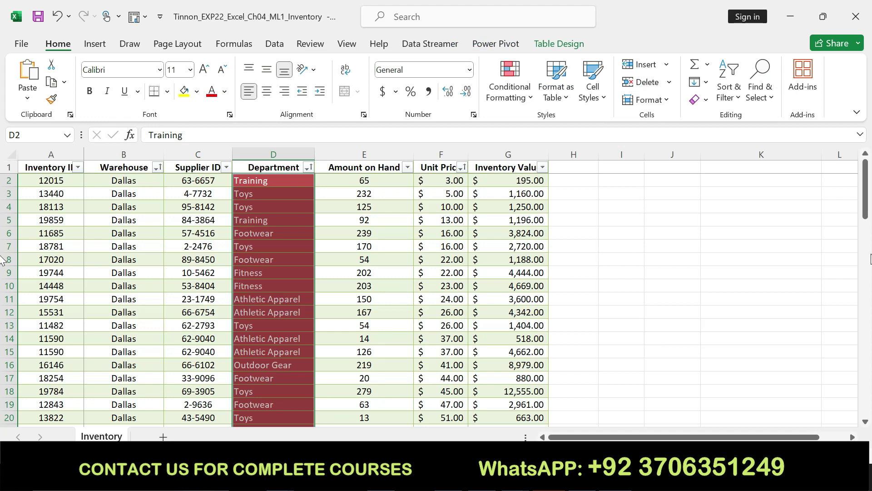
left_click(863, 211)
left_click_drag(866, 200, 869, 216)
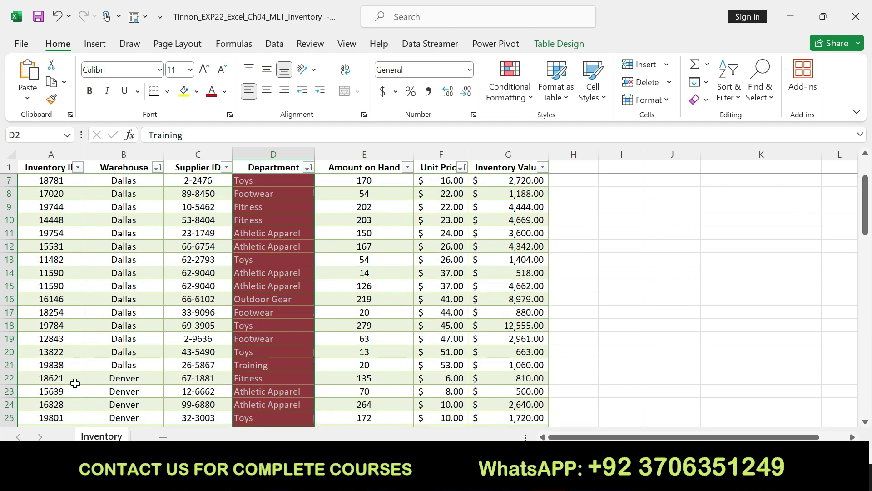
left_click(62, 378)
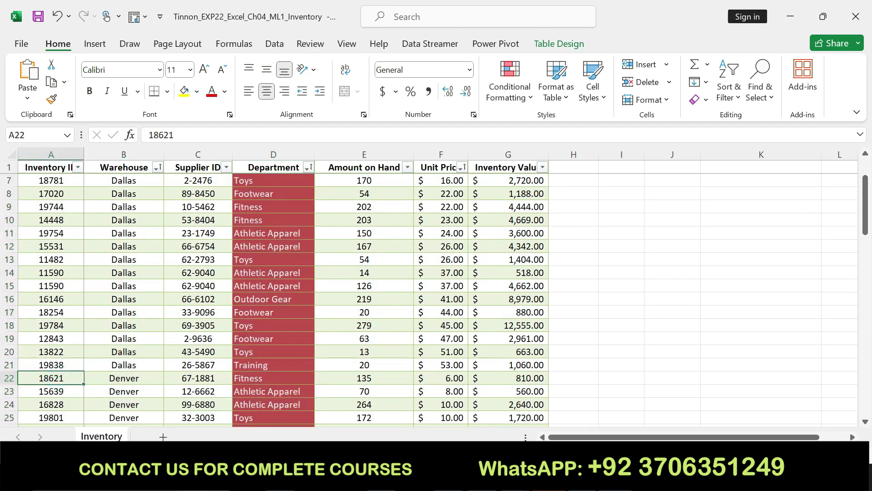
key("alt+Tab")
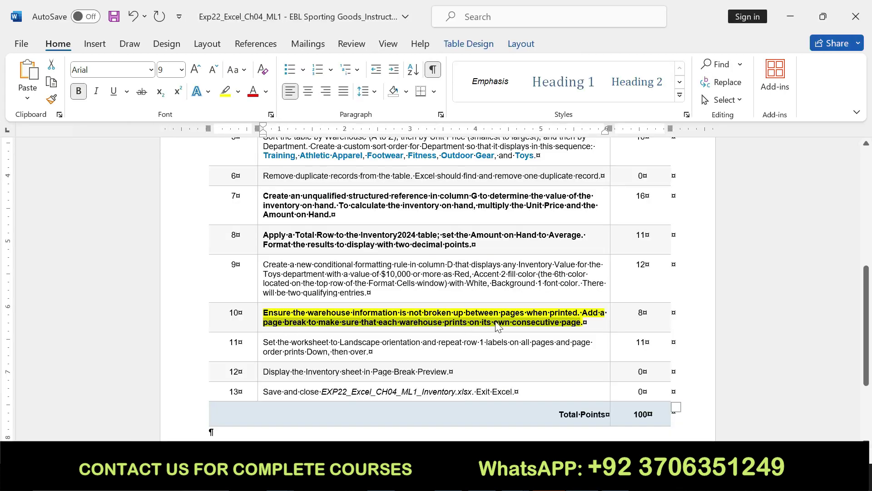
key("alt+Tab")
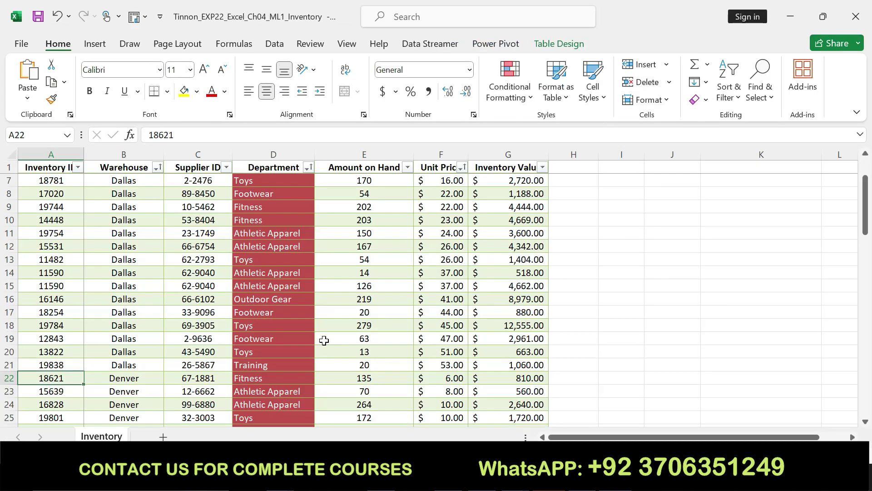
left_click(186, 46)
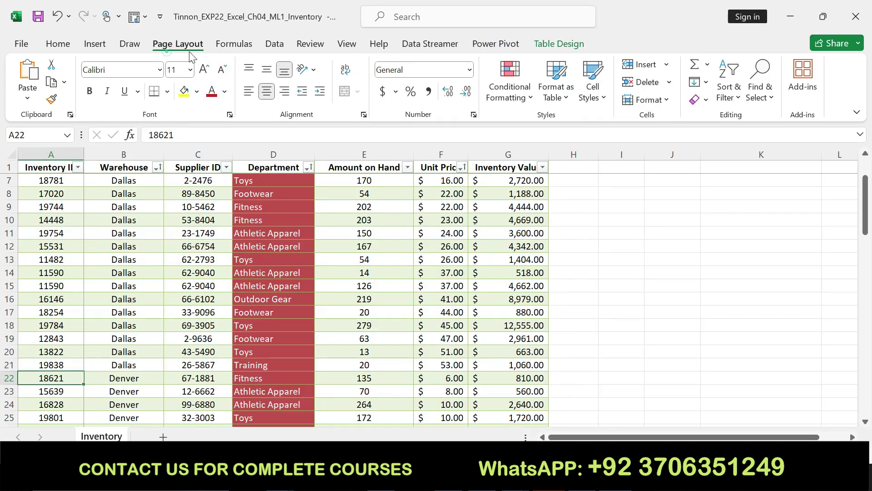
left_click(262, 96)
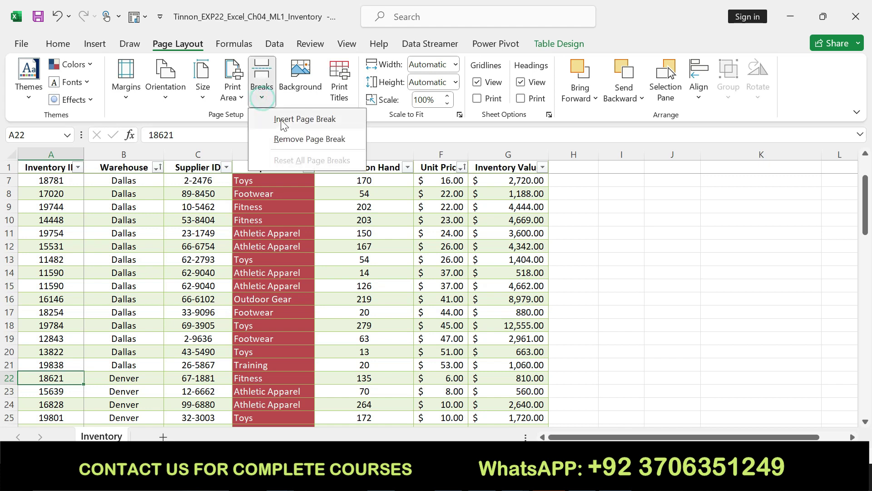
left_click(282, 121)
Insert a page break at A48, where the Memphis warehouse records begin
left_click_drag(864, 204, 866, 307)
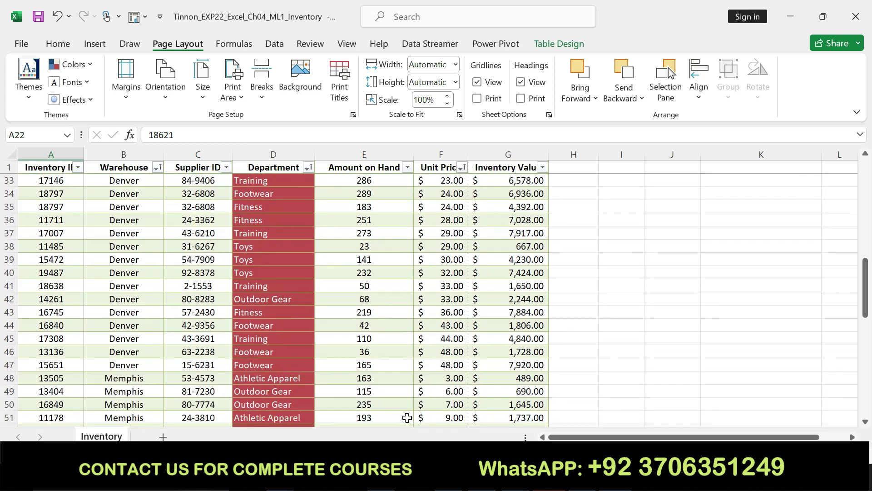
left_click(57, 380)
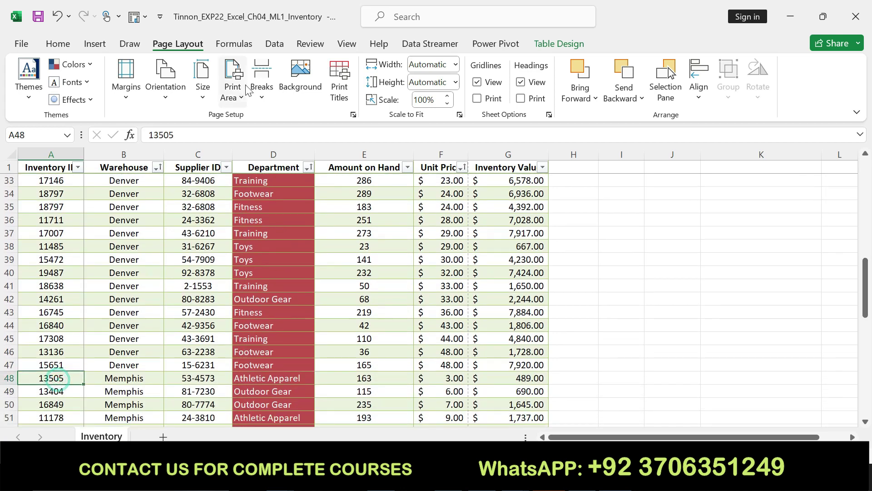
left_click(256, 96)
left_click(275, 119)
Insert a page break at A66, where the San Diego warehouse records begin, and return to cell A2
left_click_drag(863, 287, 869, 380)
left_click(64, 326)
left_click(262, 89)
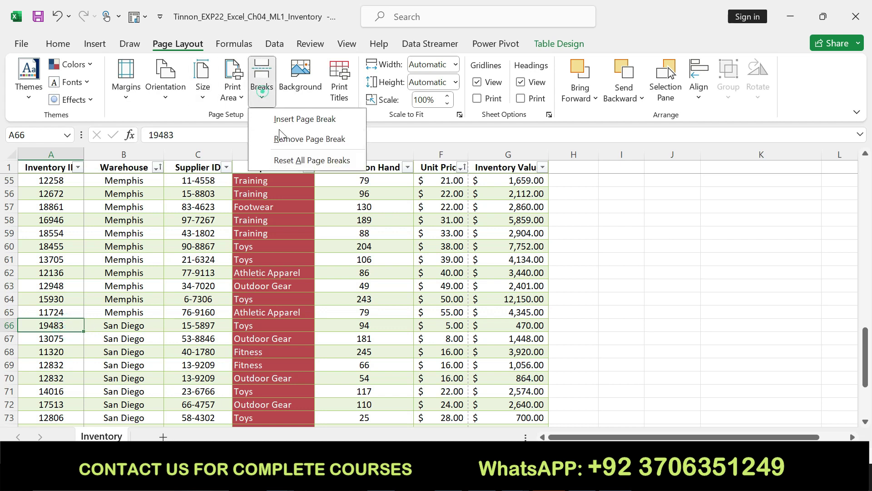
left_click(285, 120)
left_click_drag(867, 357, 864, 170)
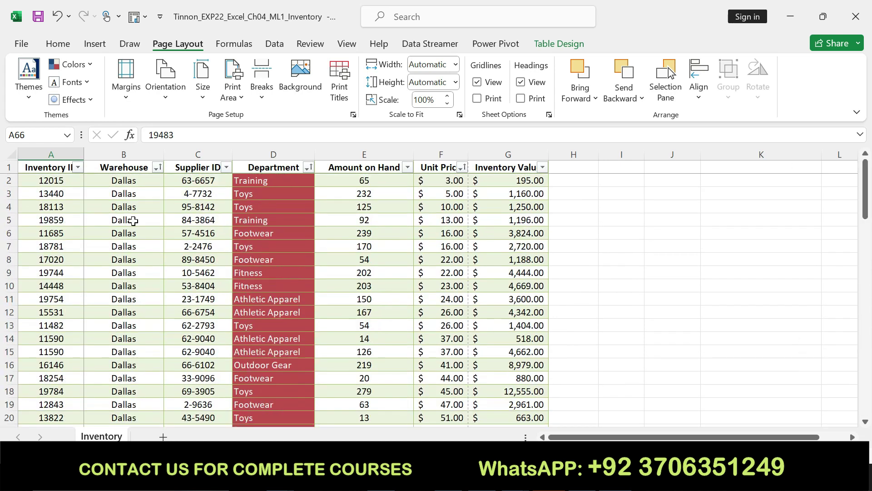
left_click(60, 181)
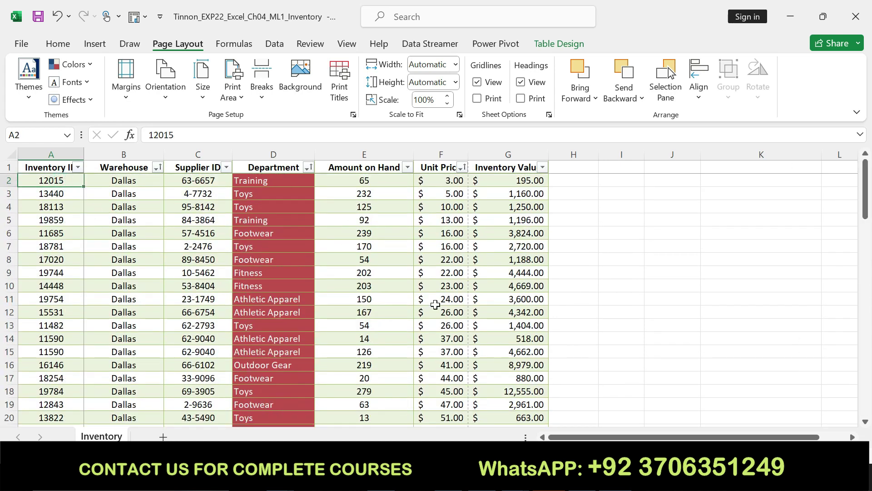